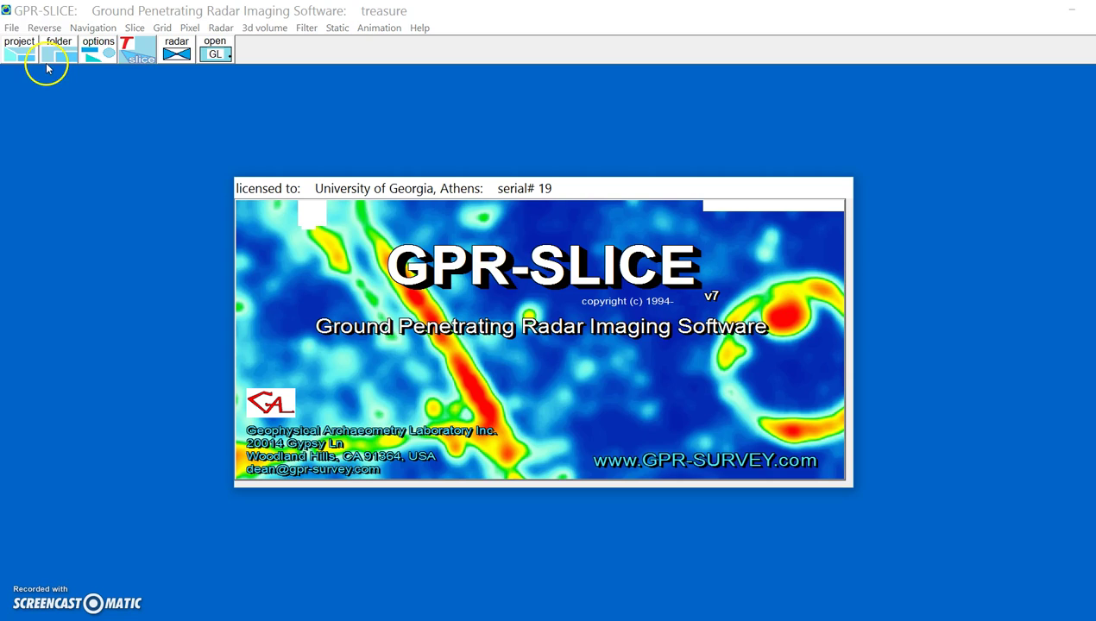
- Create a new survey project named 'demo' with its standard data subdirectories
click(15, 27)
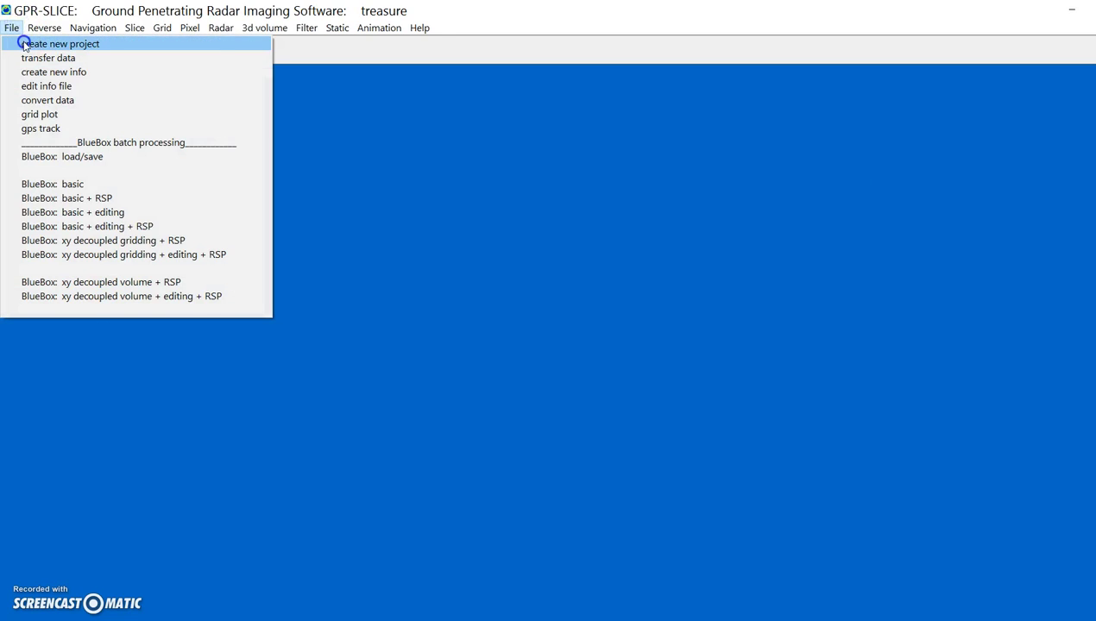
click(22, 42)
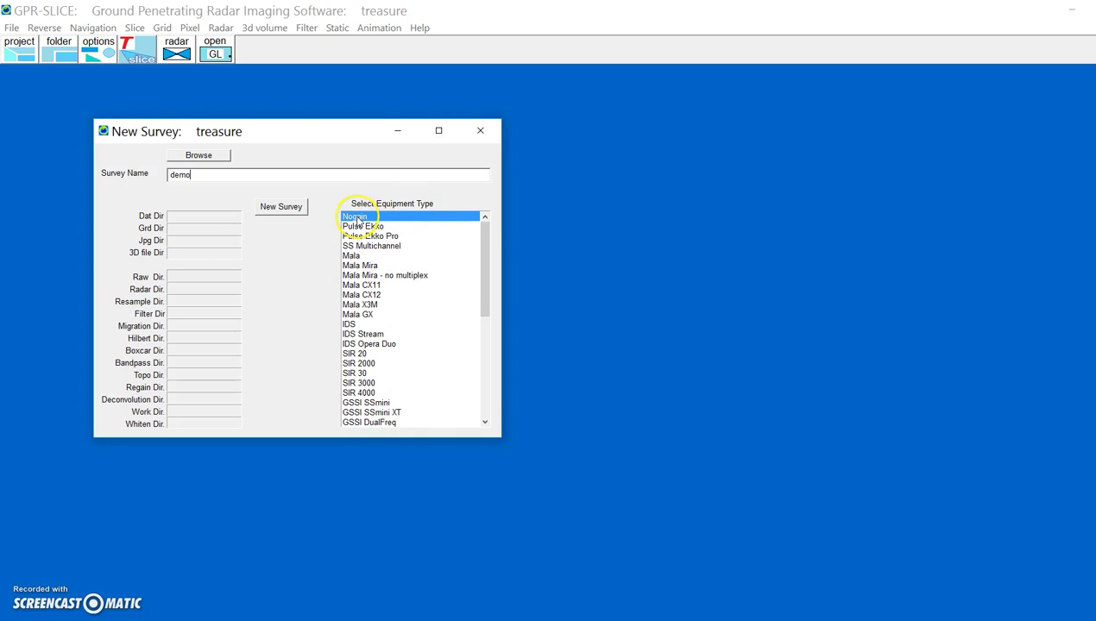
click(277, 209)
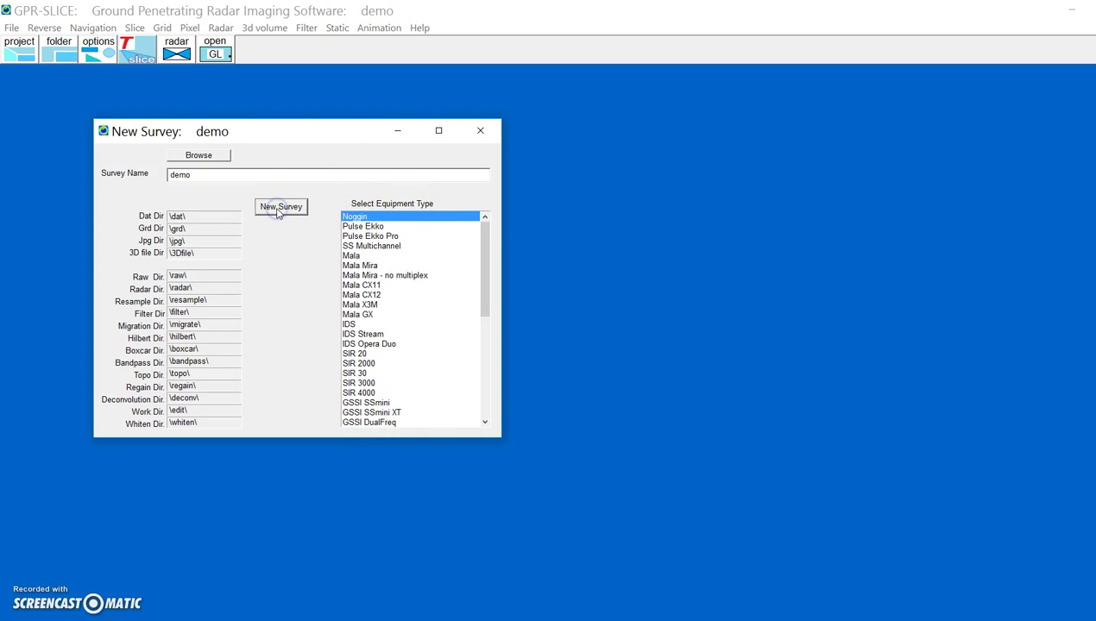
click(481, 131)
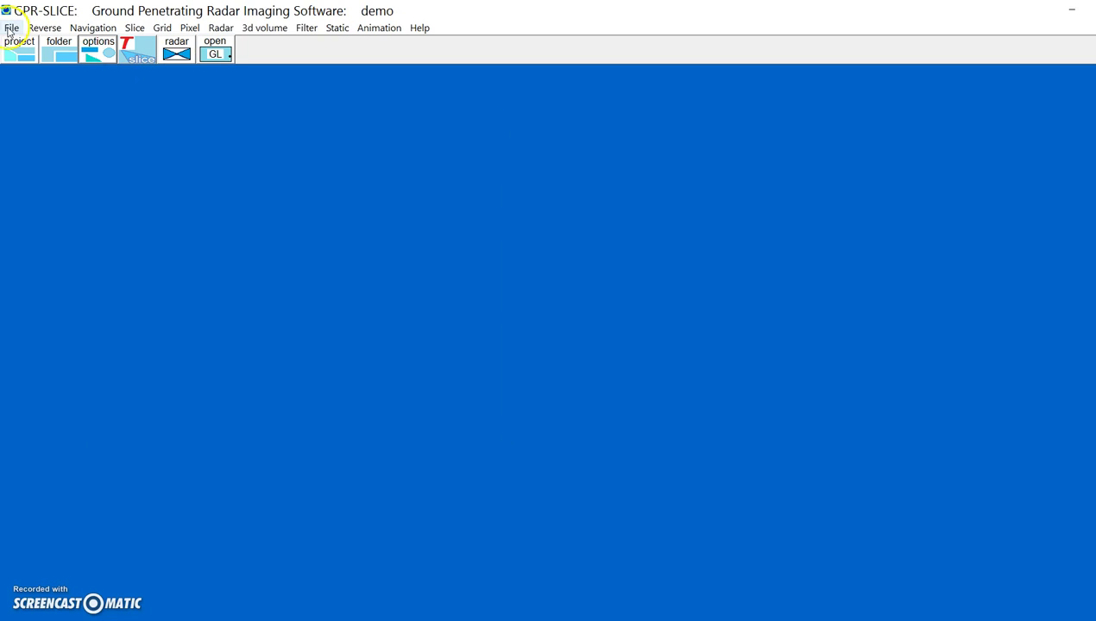
- Import the 40 37RD radargram files from F:\survey data into demo's \raw\ folder
click(11, 27)
click(16, 62)
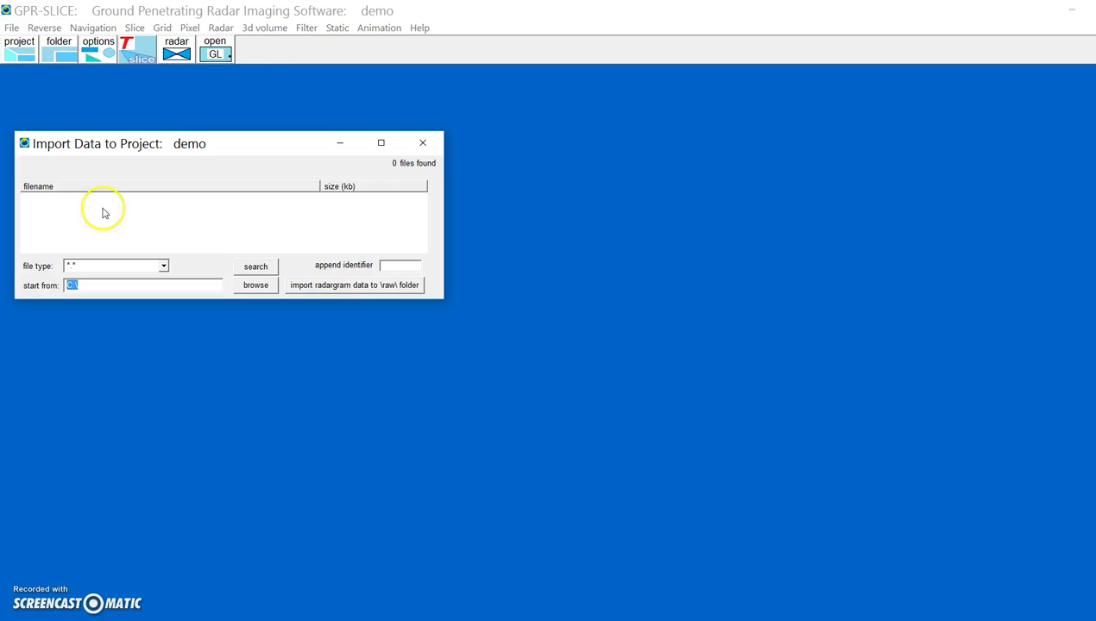
click(259, 284)
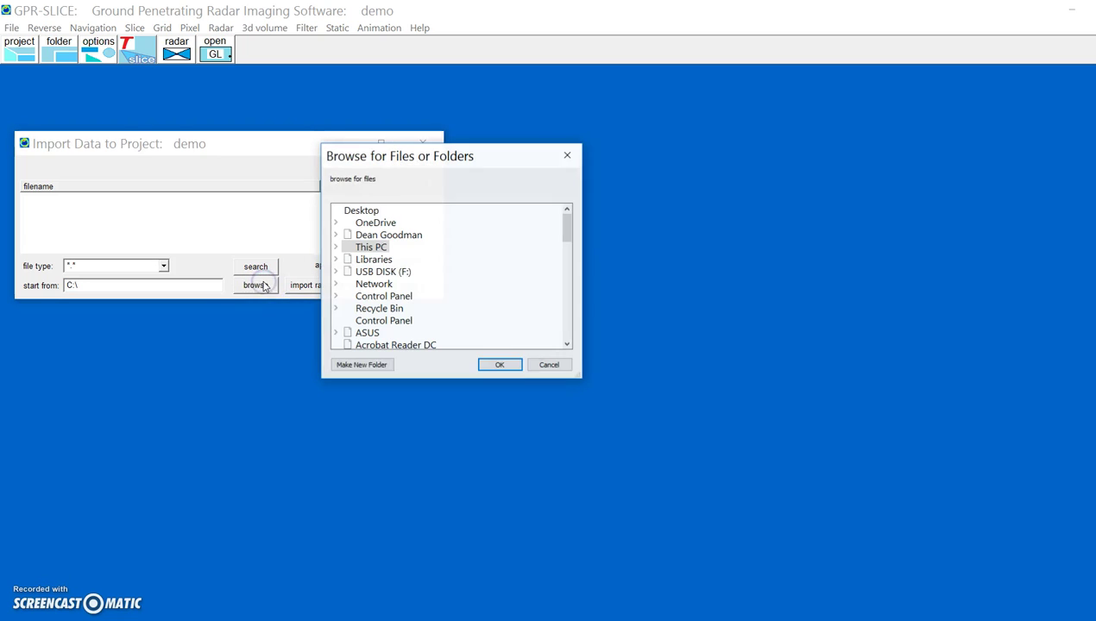
double_click(402, 273)
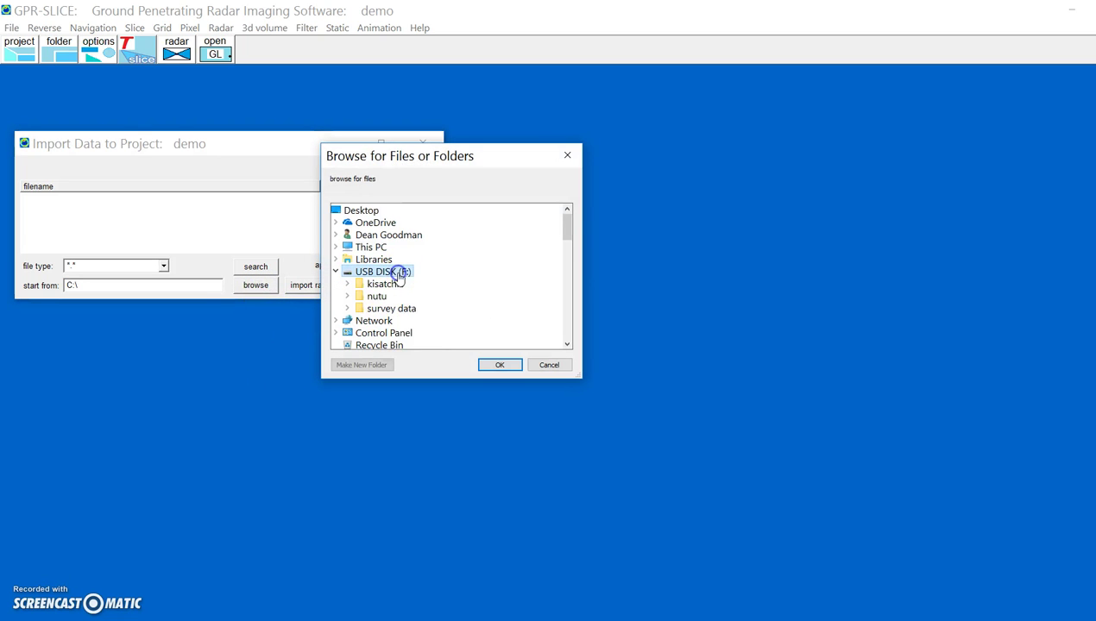
double_click(388, 308)
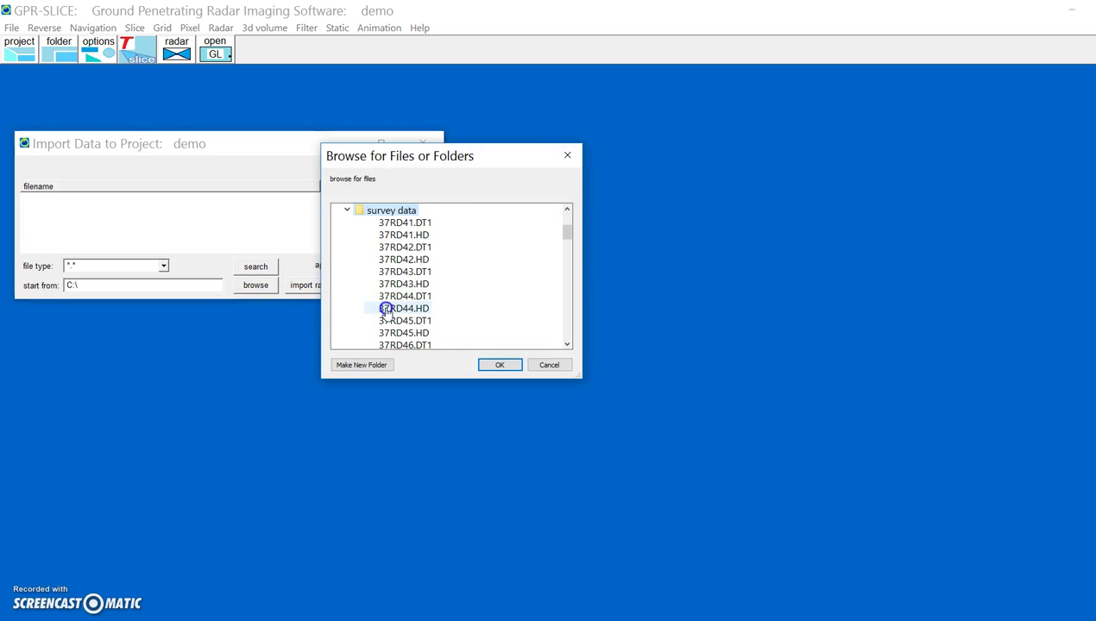
click(493, 364)
click(254, 266)
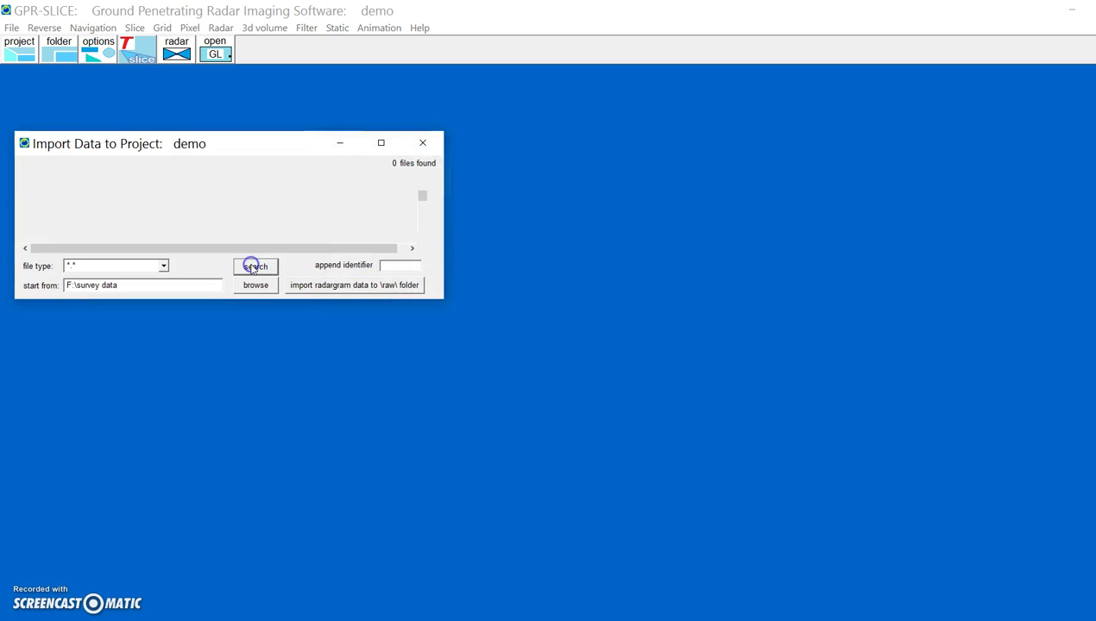
click(324, 287)
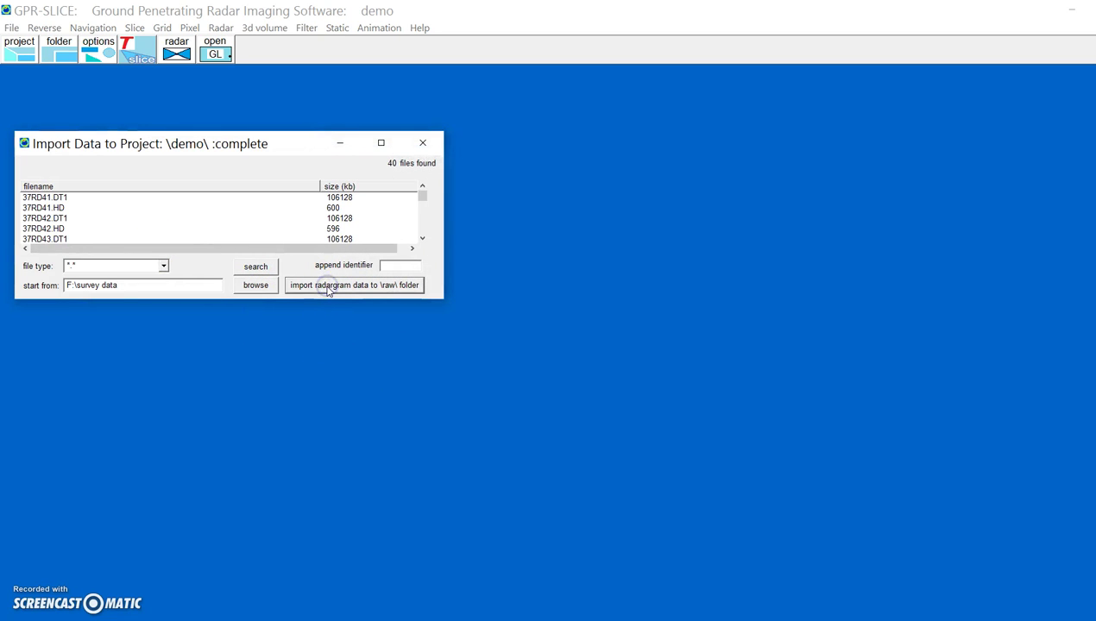
- Close the import window and review the project directories
click(429, 142)
click(61, 50)
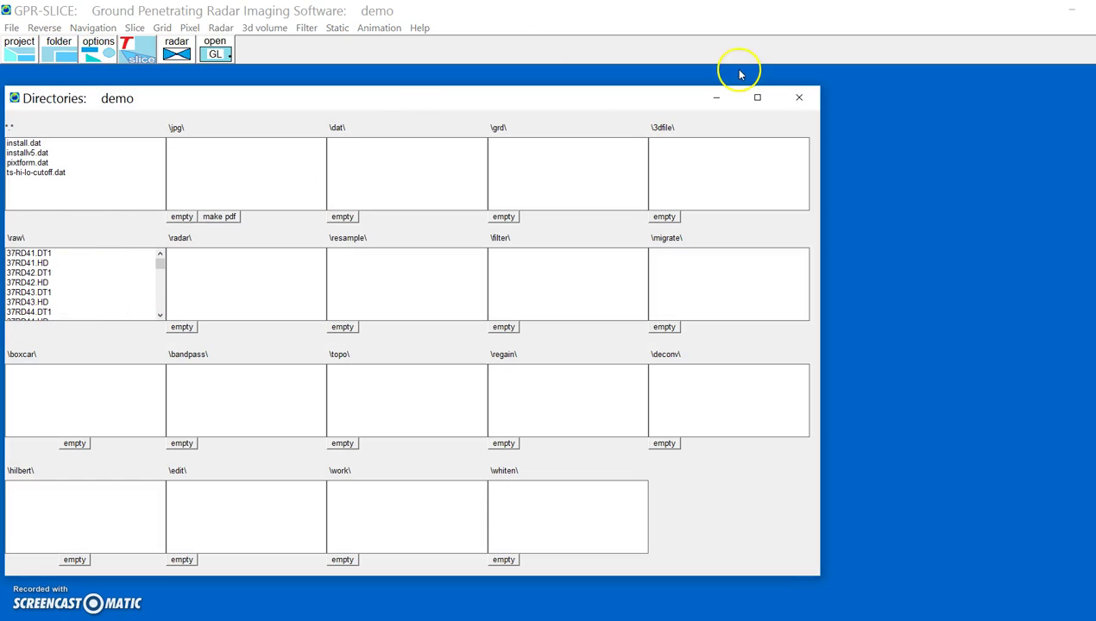
click(797, 97)
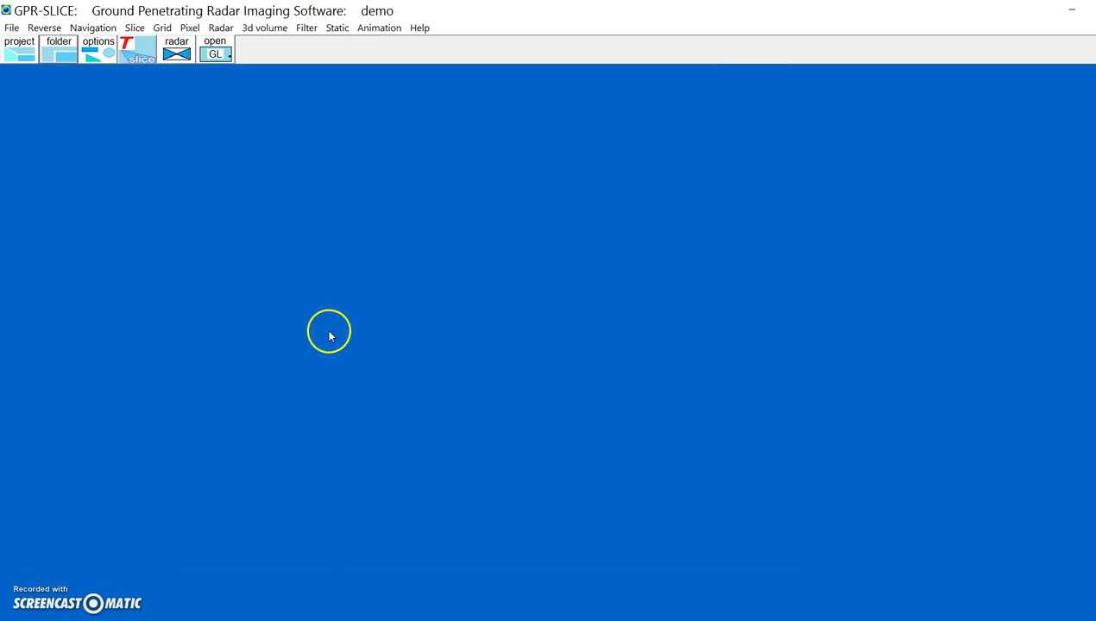
- Create info.dat for 20 y-direction profiles 37RD41–37RD60 over x 0–9.5 and y 0–10
click(11, 28)
click(33, 71)
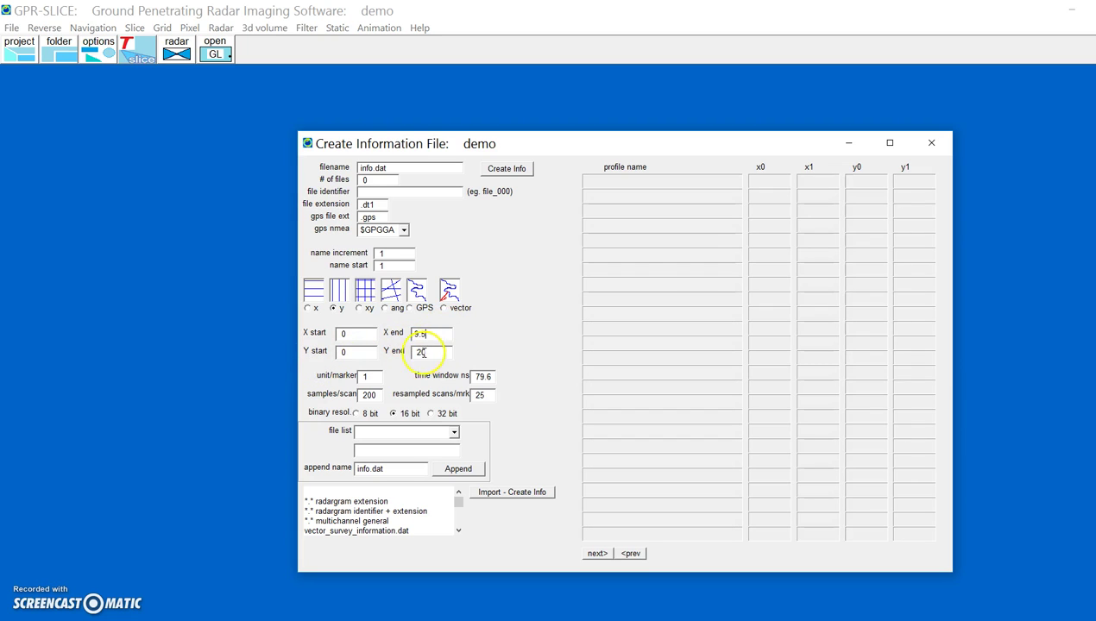
text(10)
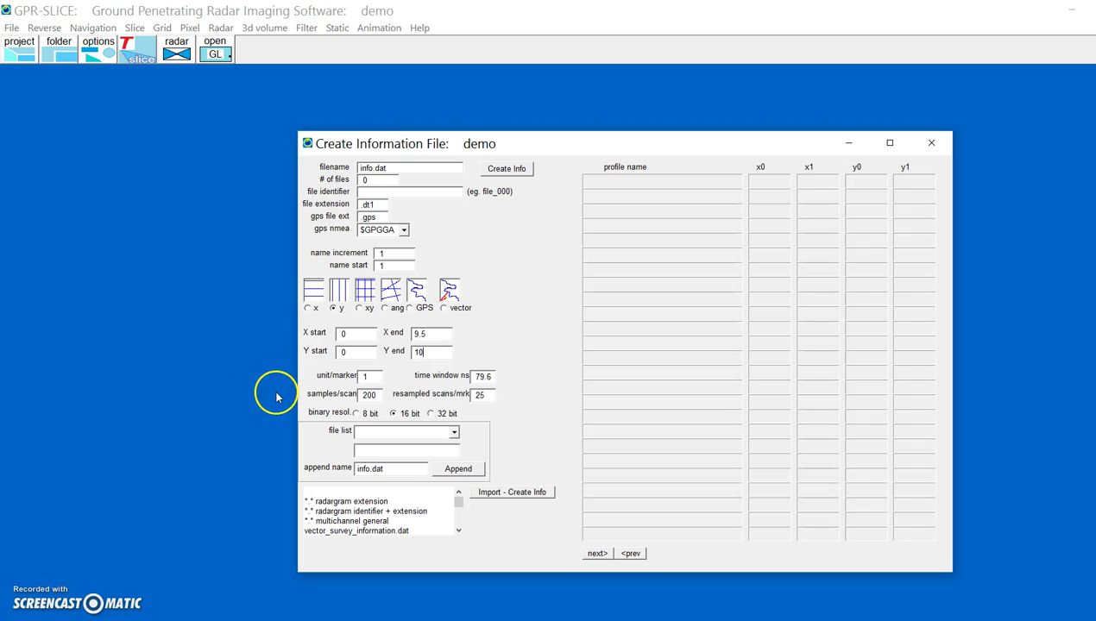
click(351, 502)
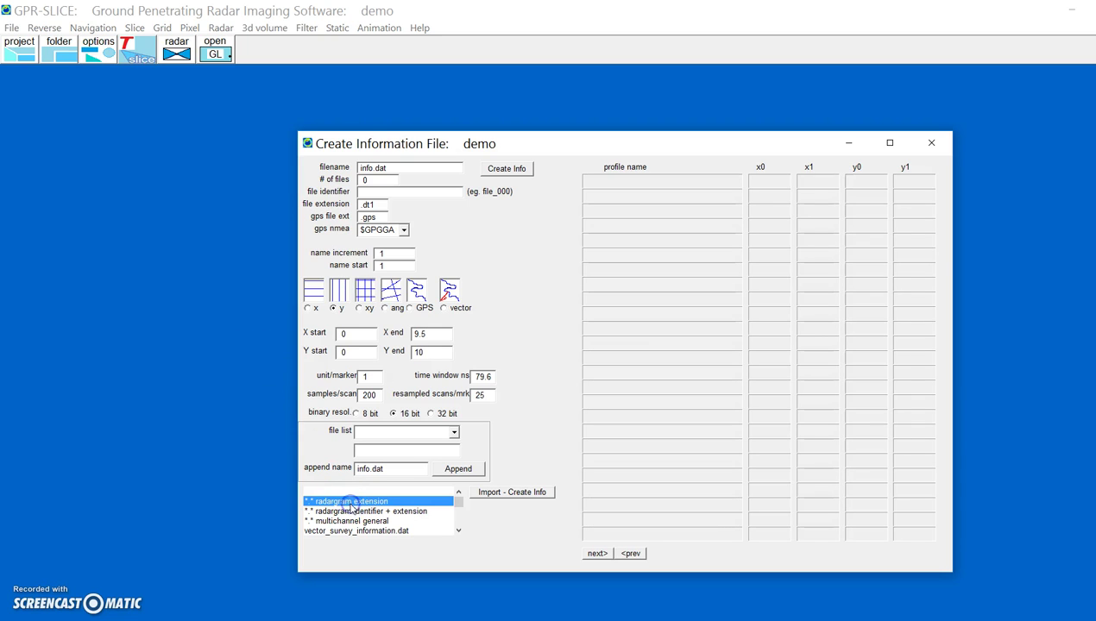
click(515, 494)
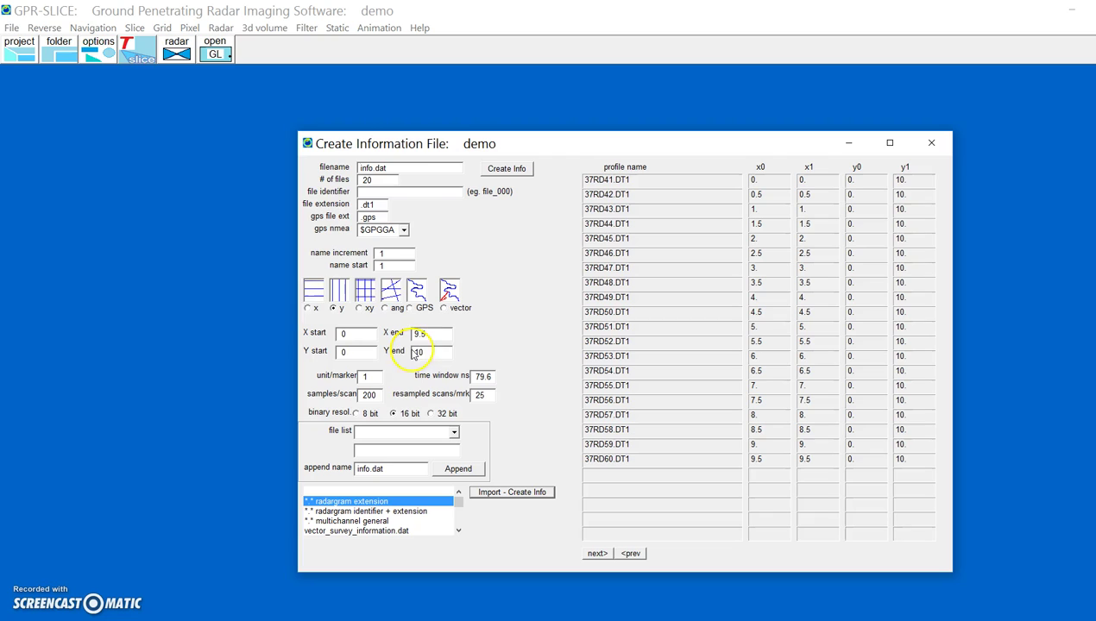
click(335, 312)
click(930, 143)
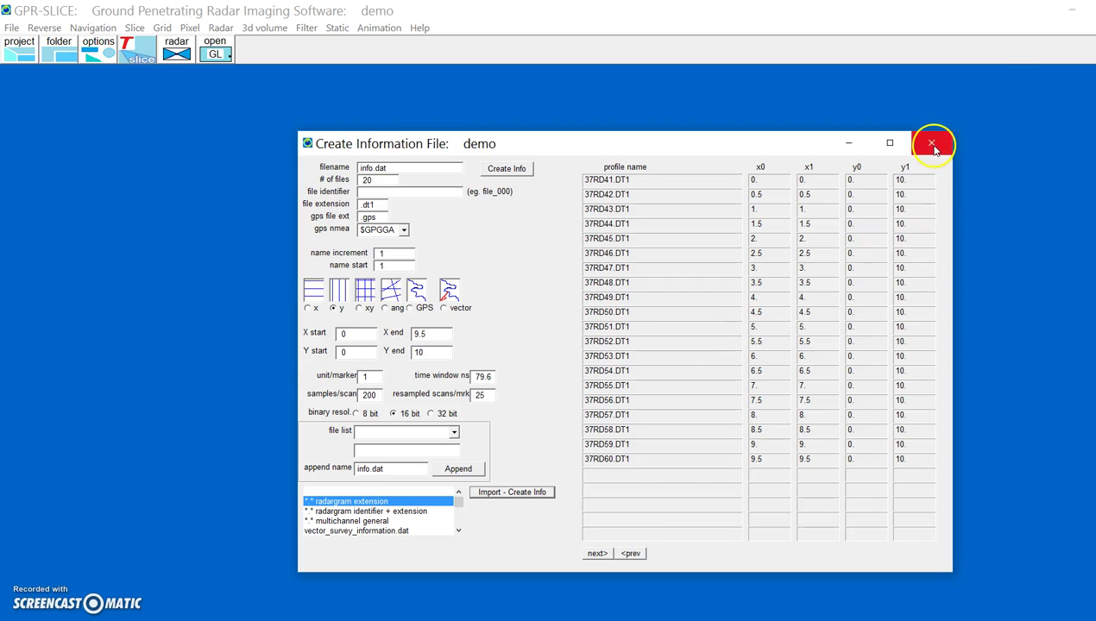
- Read the 80 ns time window from the radar headers into info.dat and save it
click(12, 28)
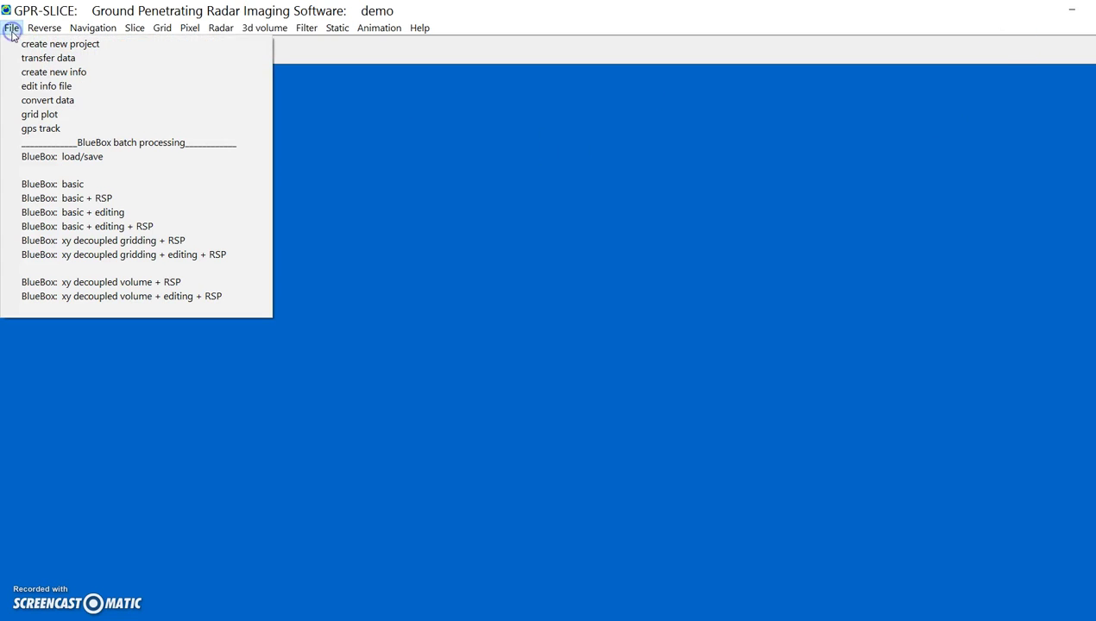
click(26, 87)
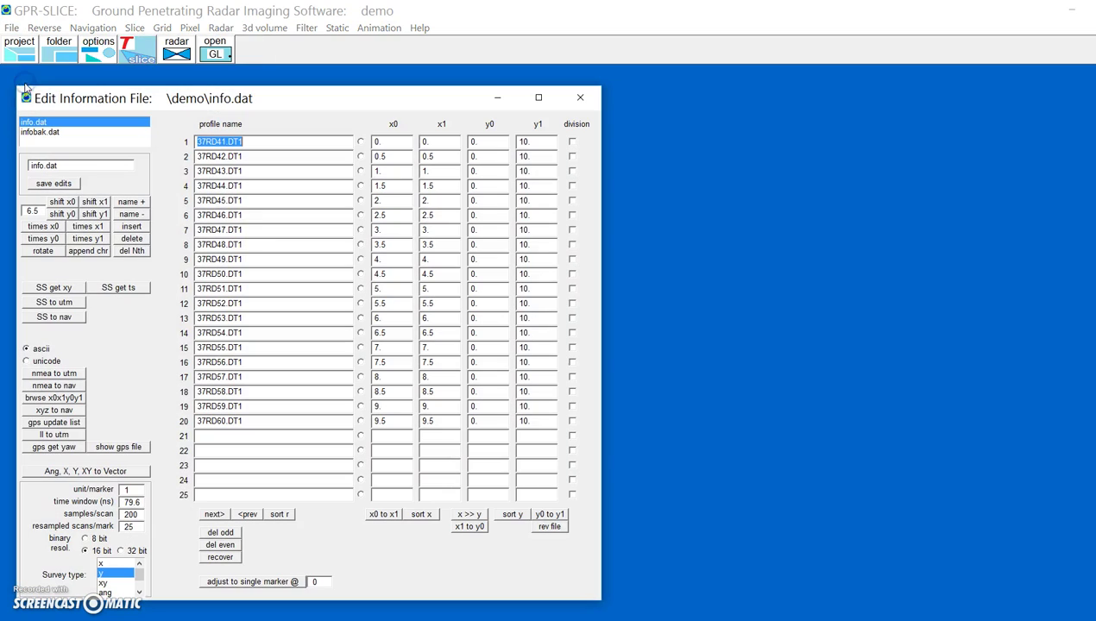
click(125, 289)
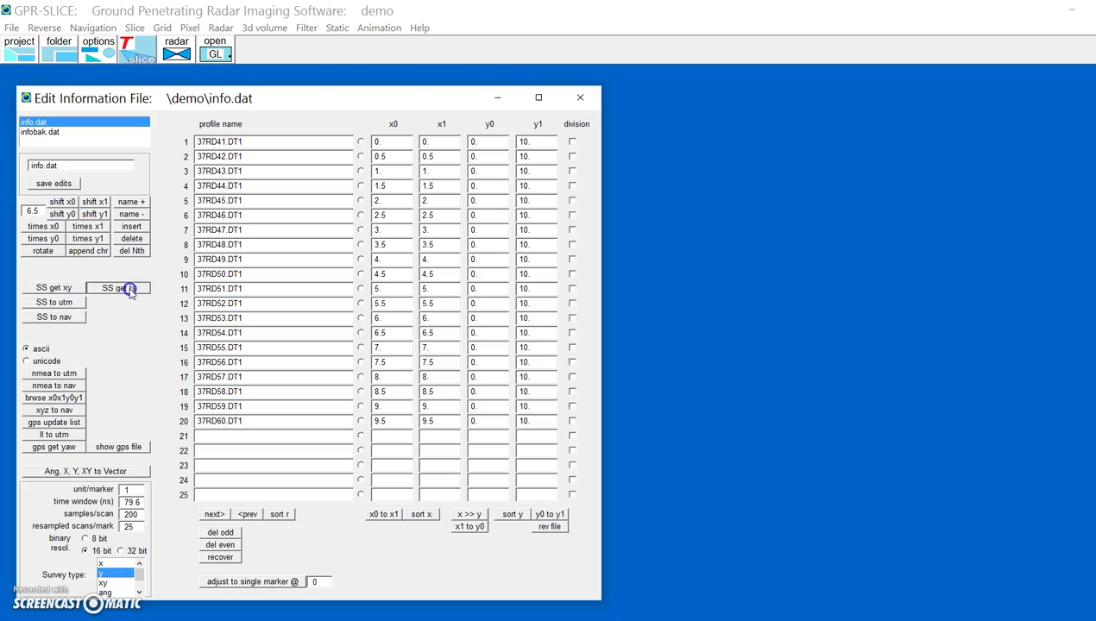
click(699, 384)
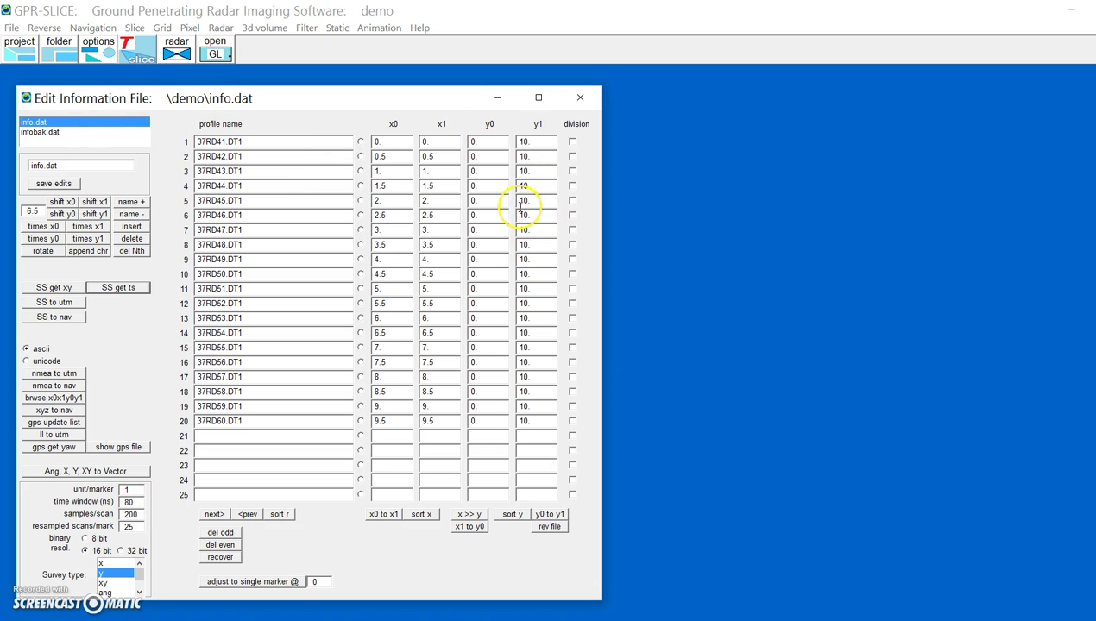
click(51, 183)
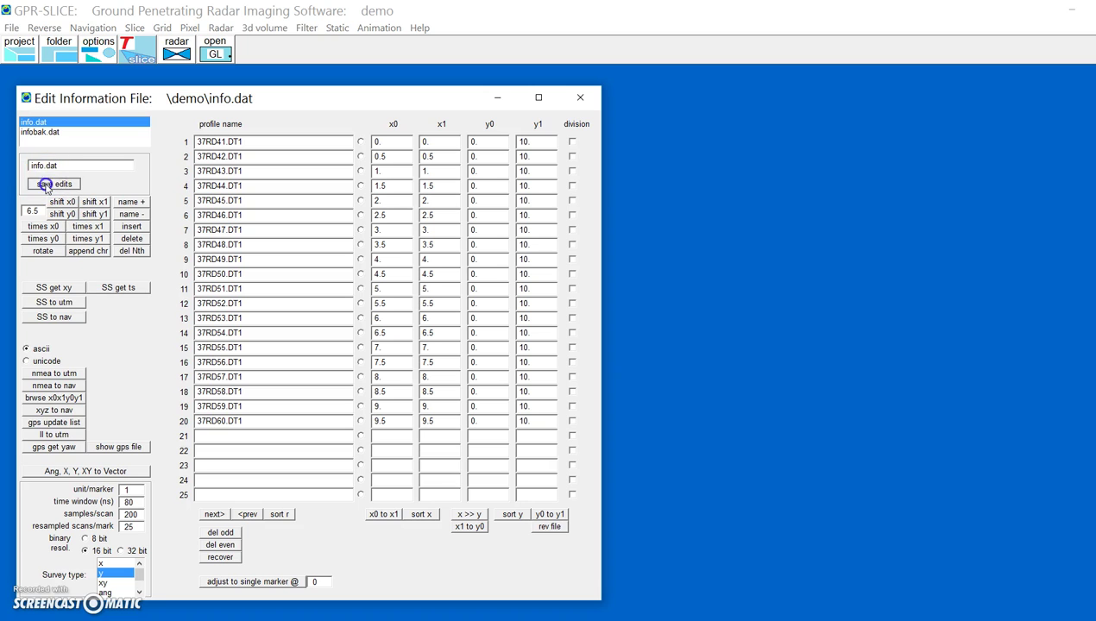
click(578, 98)
- Open Noggin 16-bit gaining and apply automatic gain to the radargram
click(11, 28)
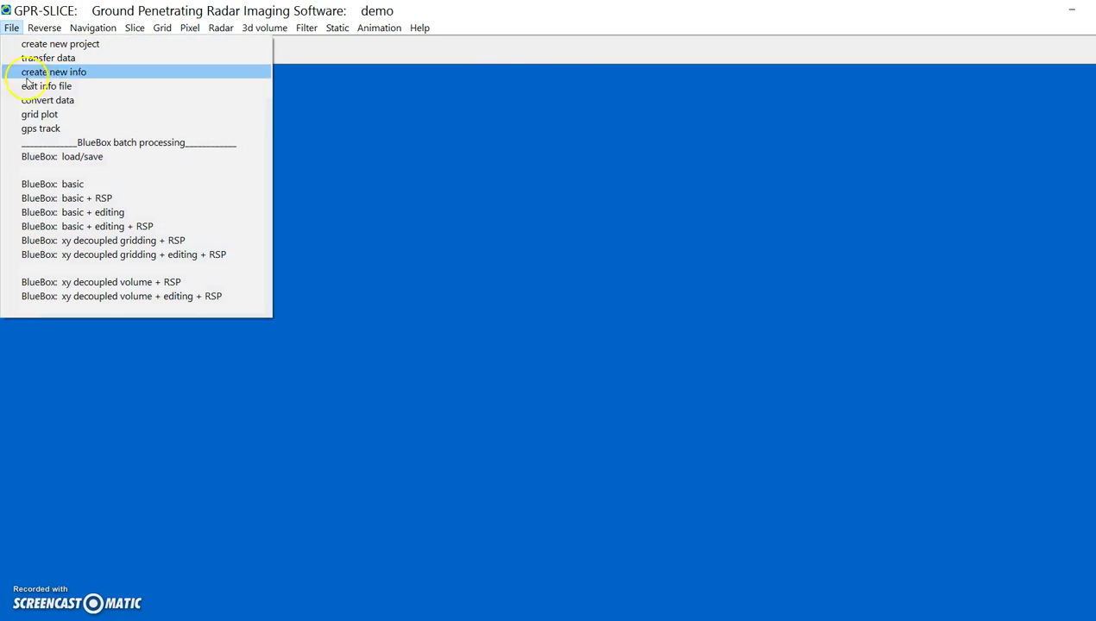
click(35, 100)
click(140, 149)
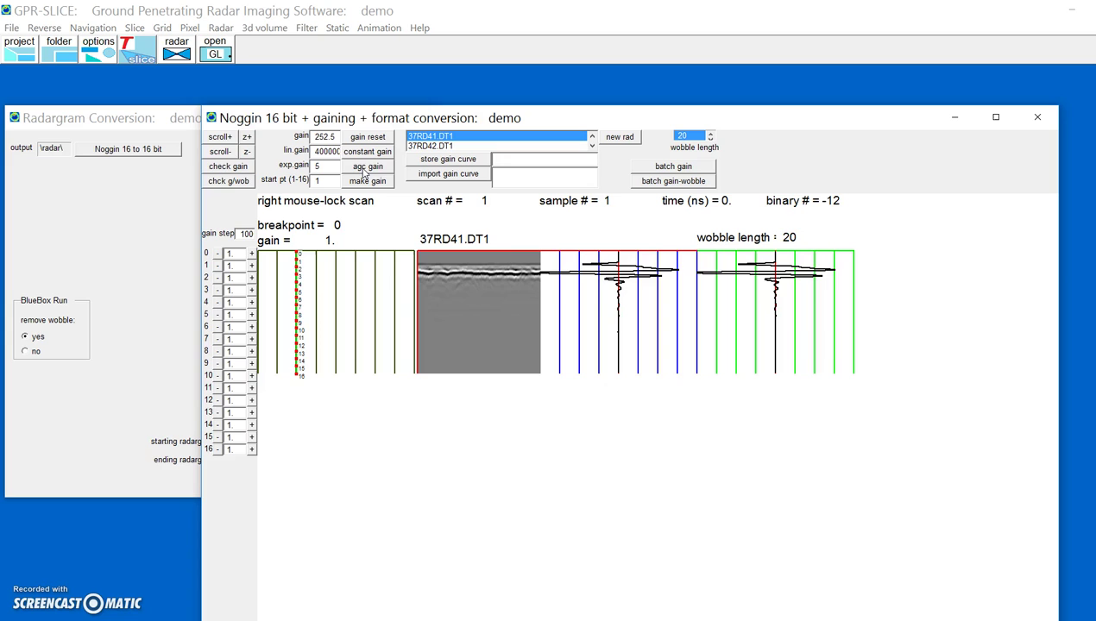
click(362, 168)
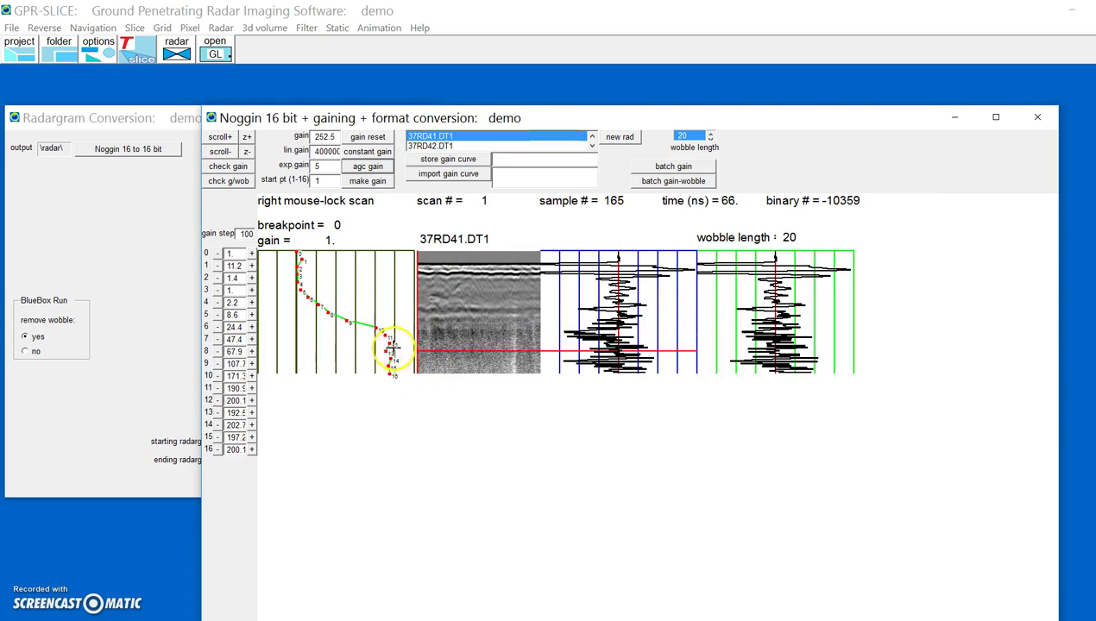
- Reshape the gain curve, setting breakpoint 10 to 131.2 and breakpoint 16 to 177.22
click(390, 356)
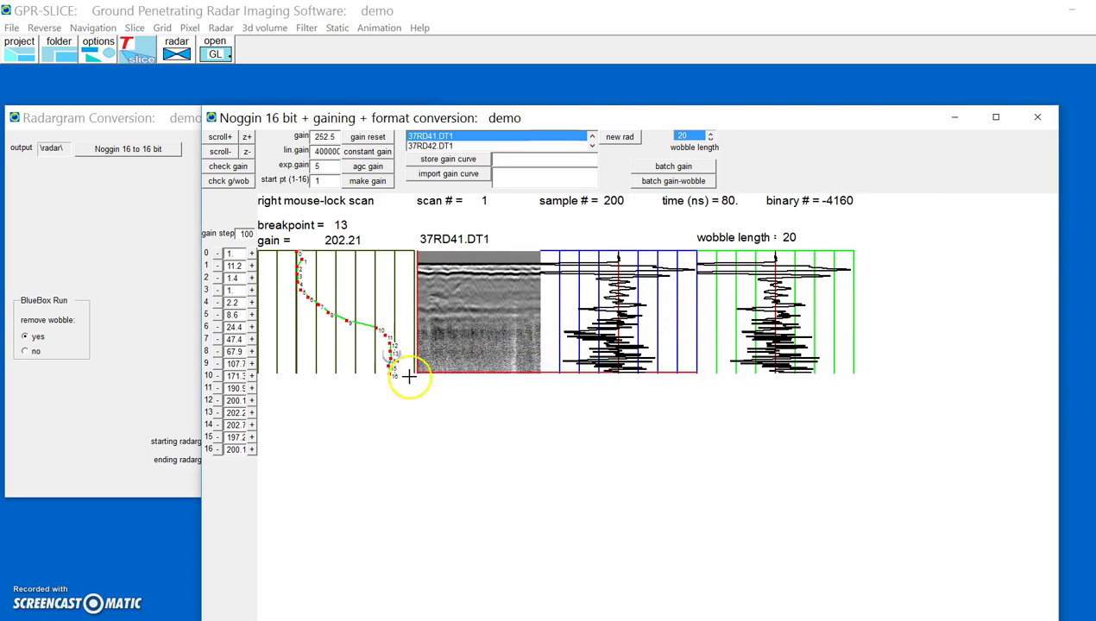
click(366, 336)
click(369, 343)
click(362, 332)
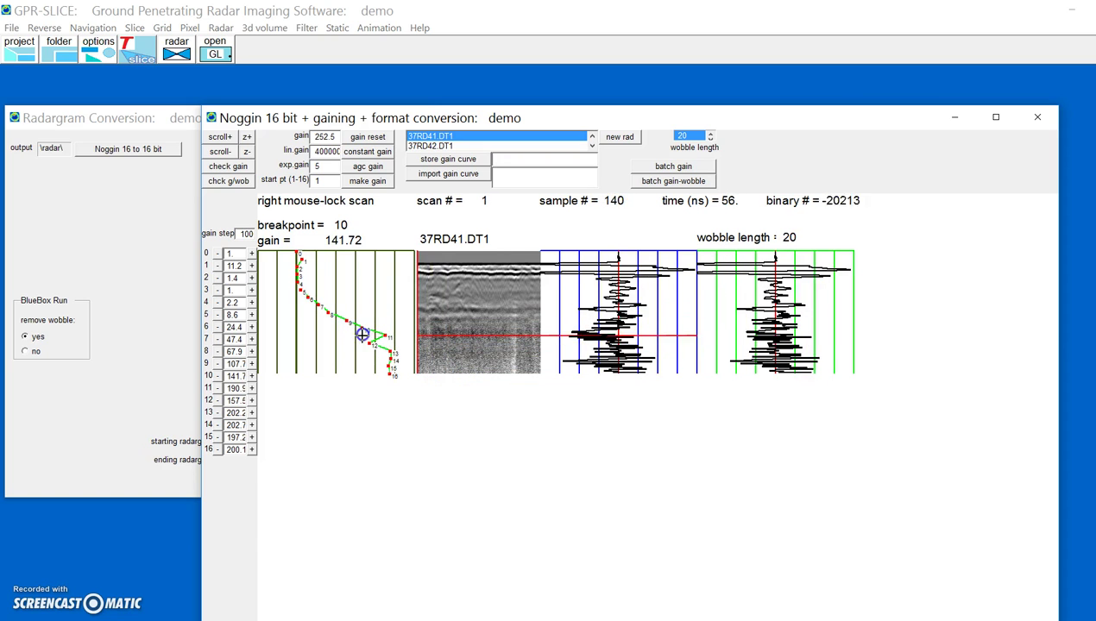
drag(363, 339, 377, 371)
click(379, 375)
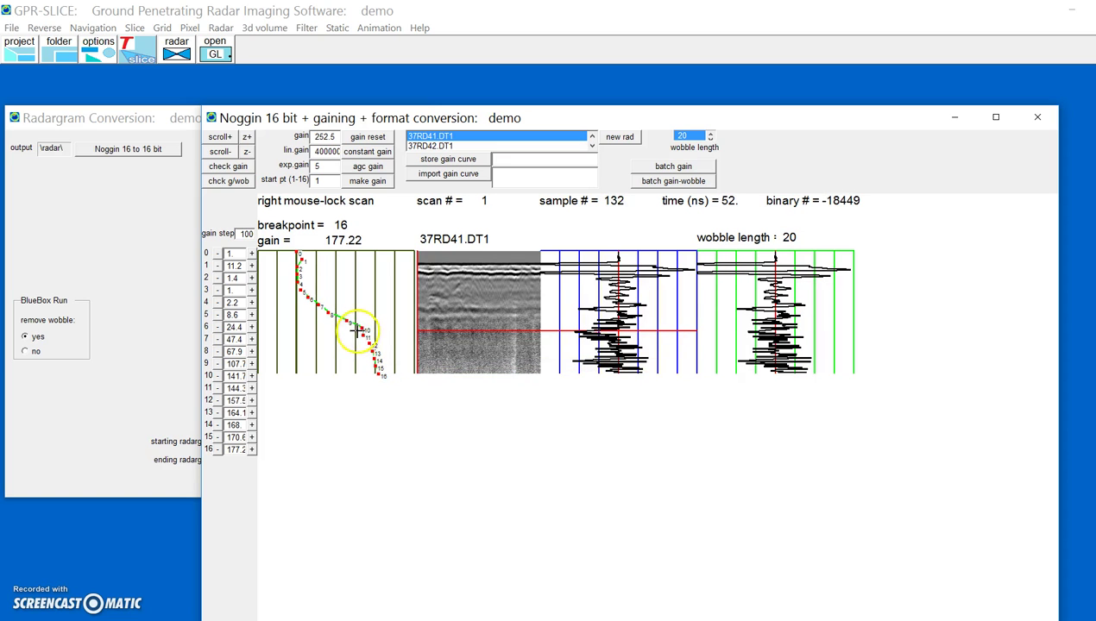
click(364, 331)
- Run batch gain with wobble removal on all 20 radargrams
click(498, 293)
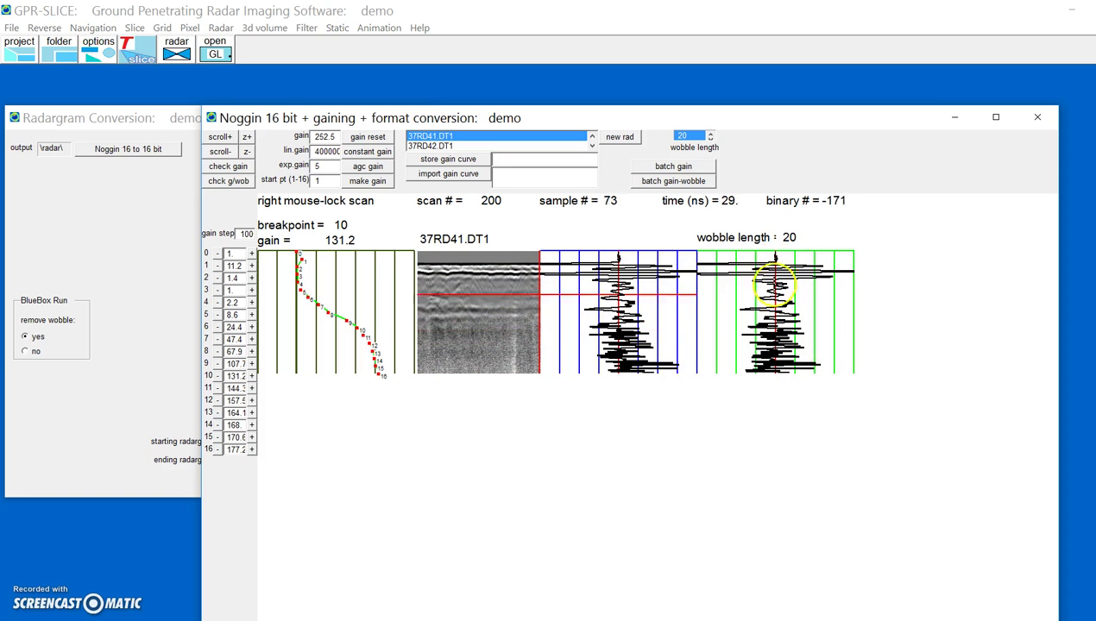
click(672, 181)
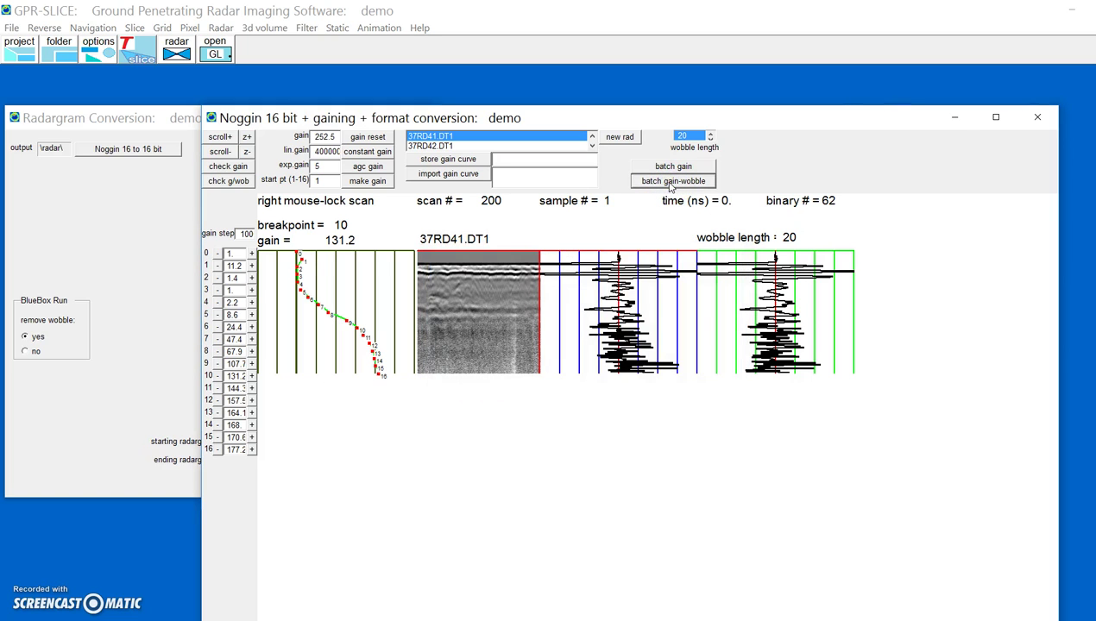
click(1038, 117)
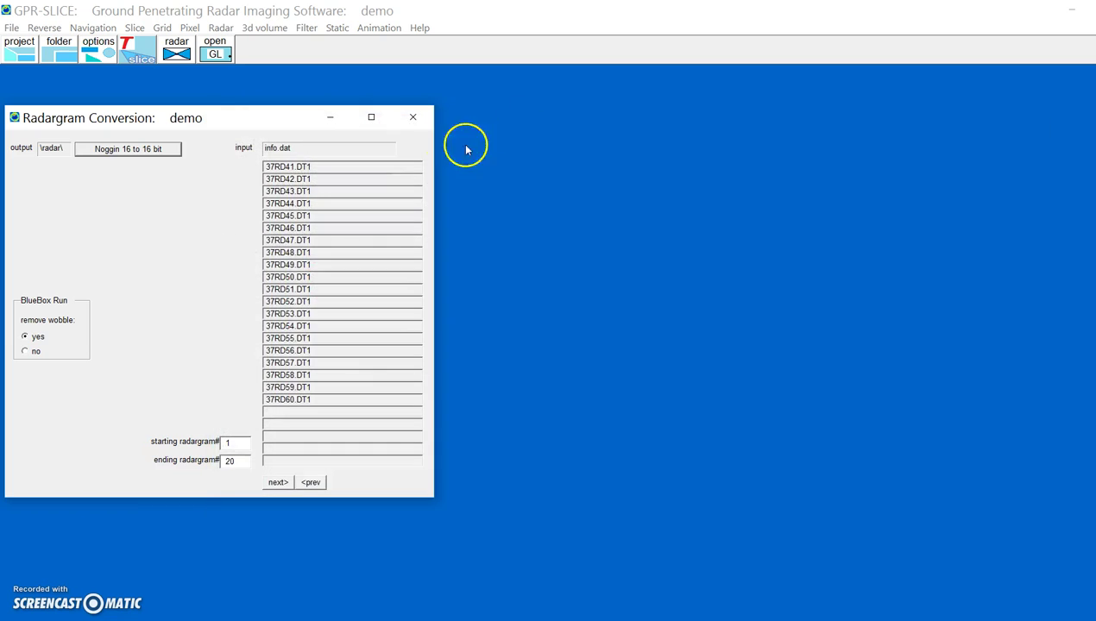
- Close radargram conversion and check the project directories
click(412, 117)
click(59, 50)
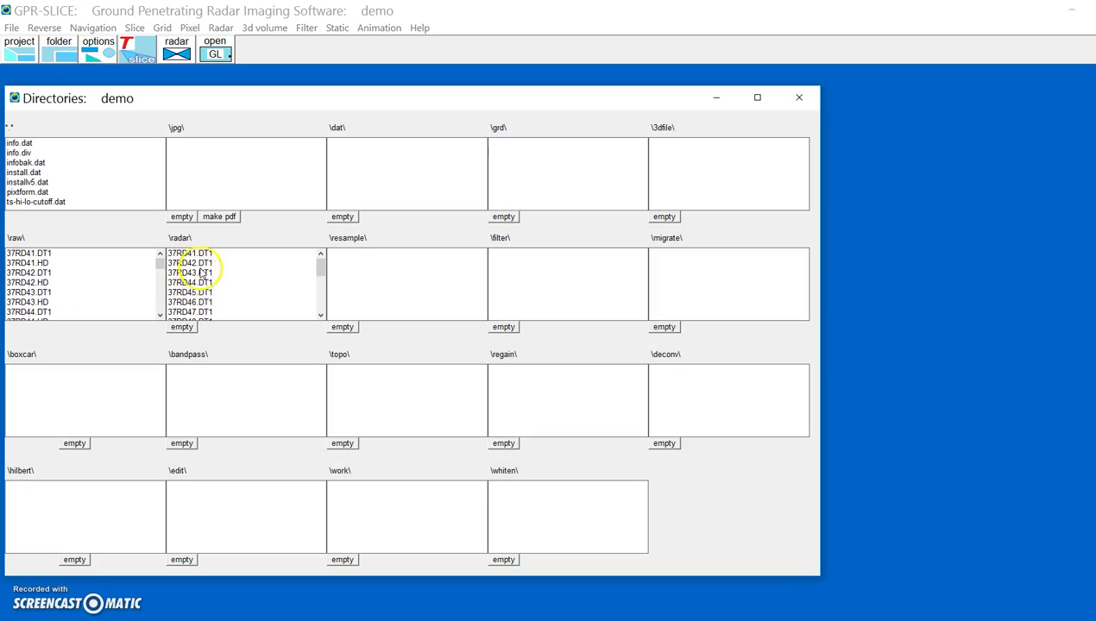
click(800, 99)
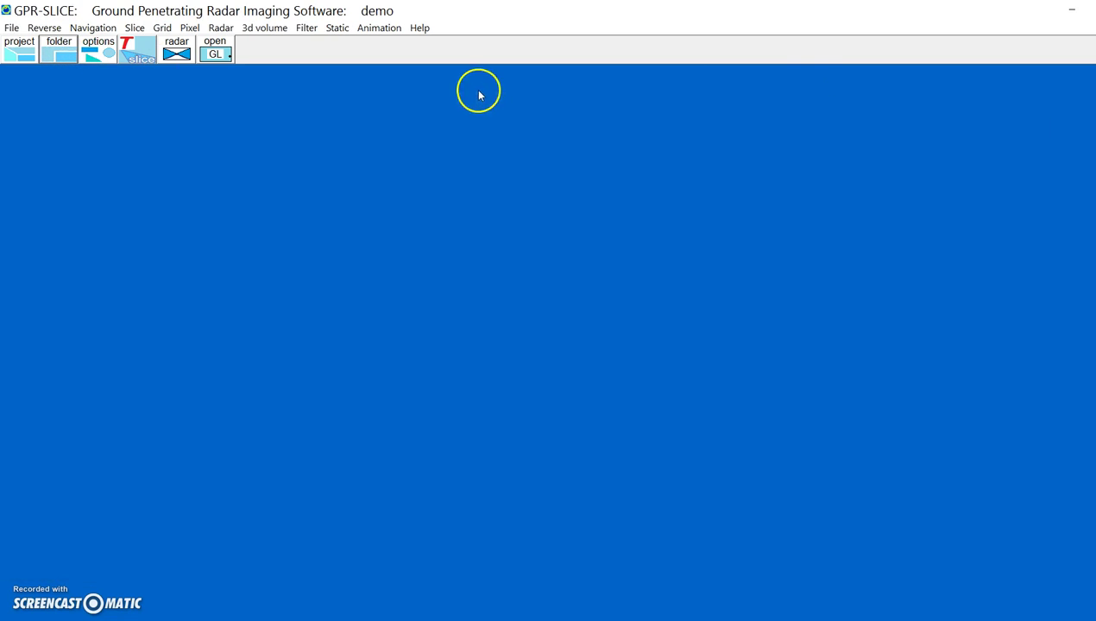
- Plot the profile map of the 20 demo profiles over the 10 by 10 m area
click(11, 27)
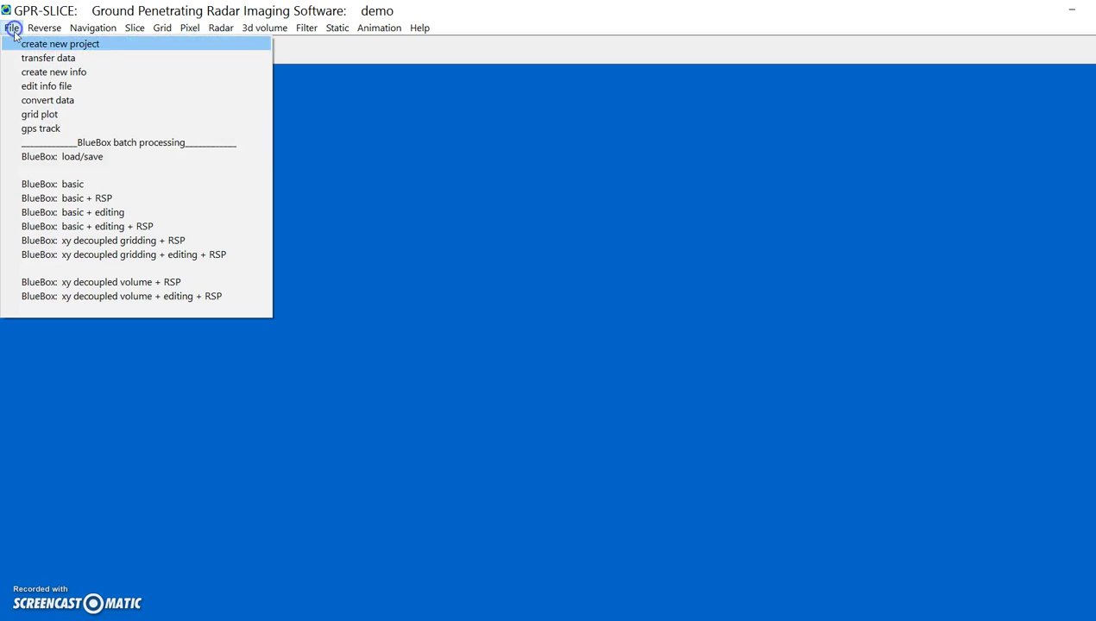
click(40, 115)
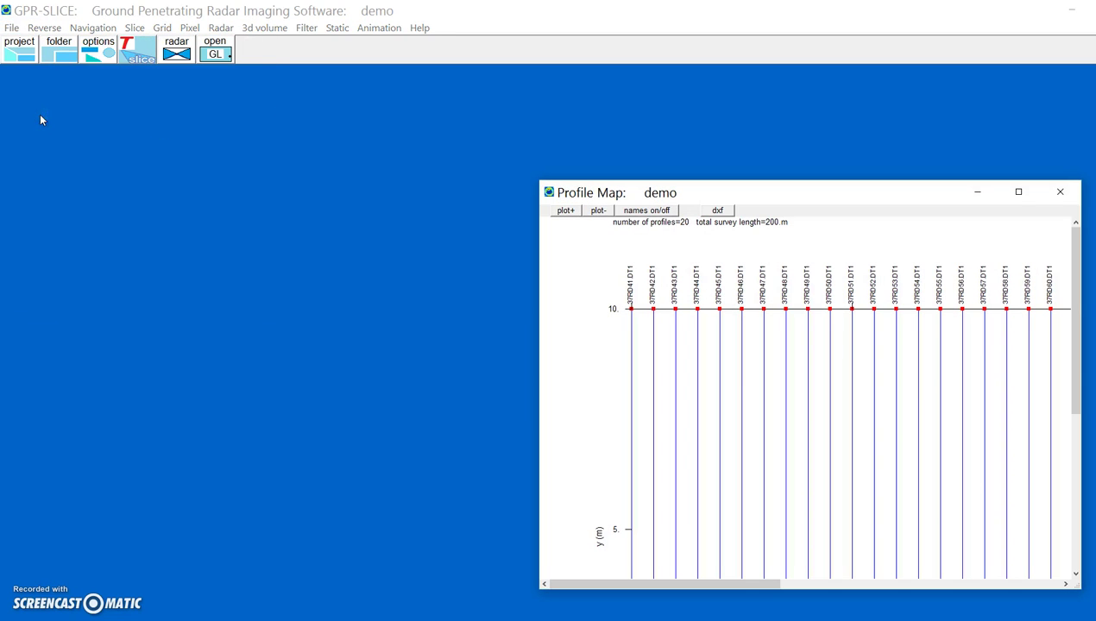
click(599, 212)
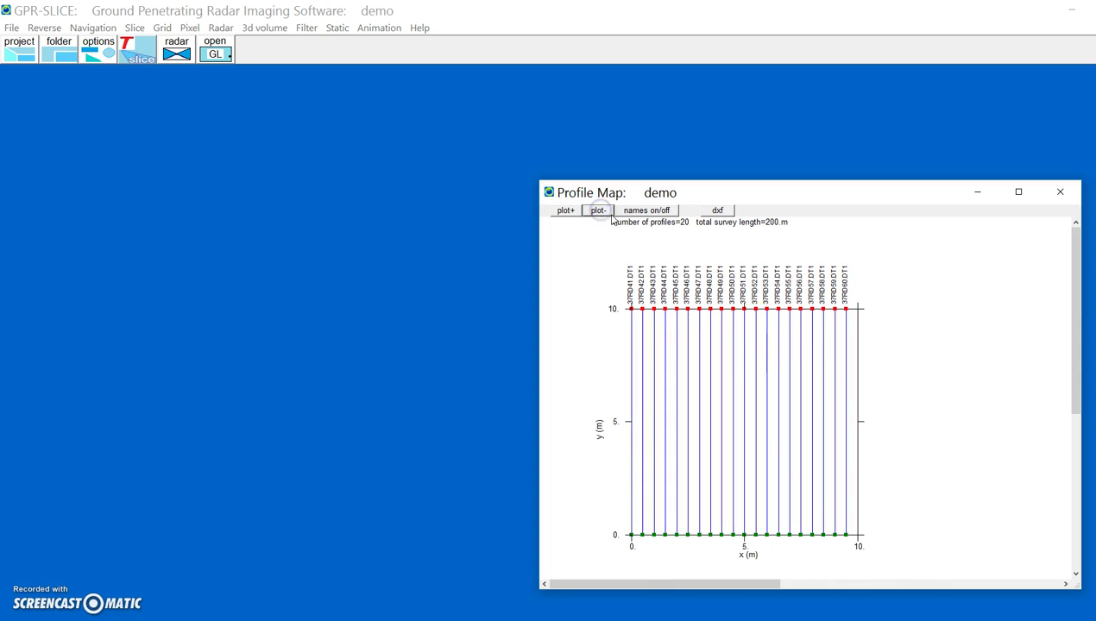
drag(846, 185, 461, 147)
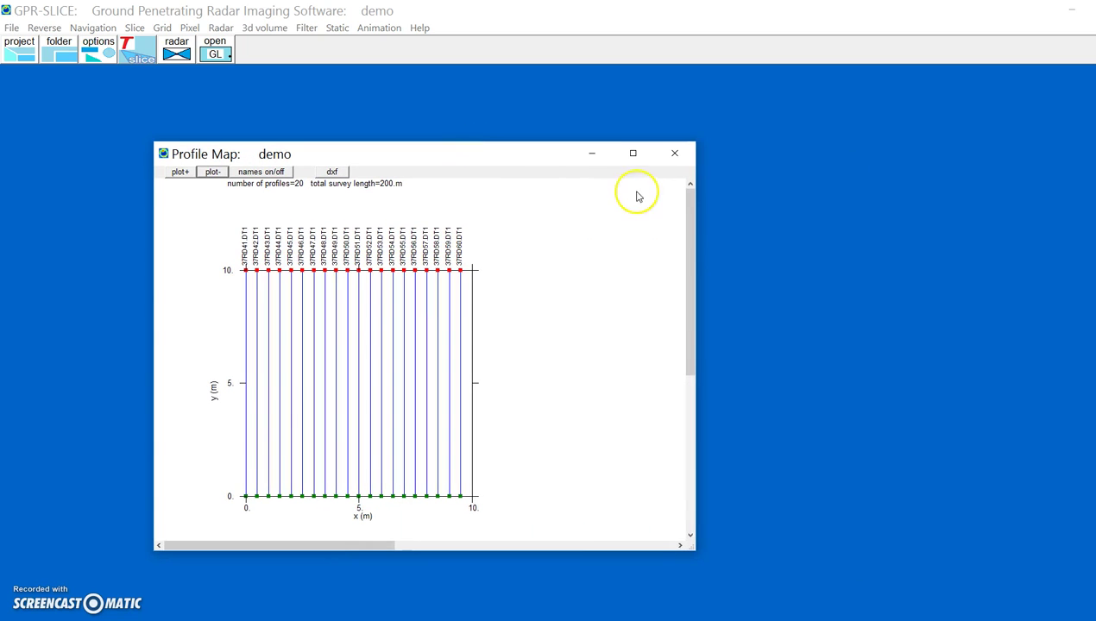
click(674, 152)
- Tag each of the 20 profiles with 11 artificial navigation markers, with 0 errors
click(11, 28)
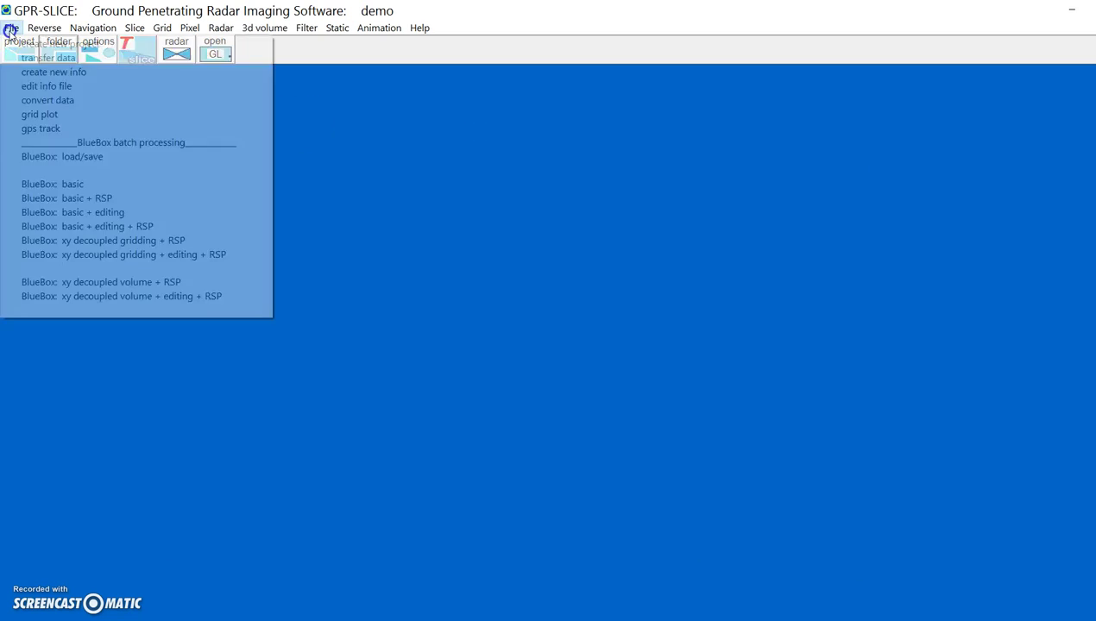
click(39, 30)
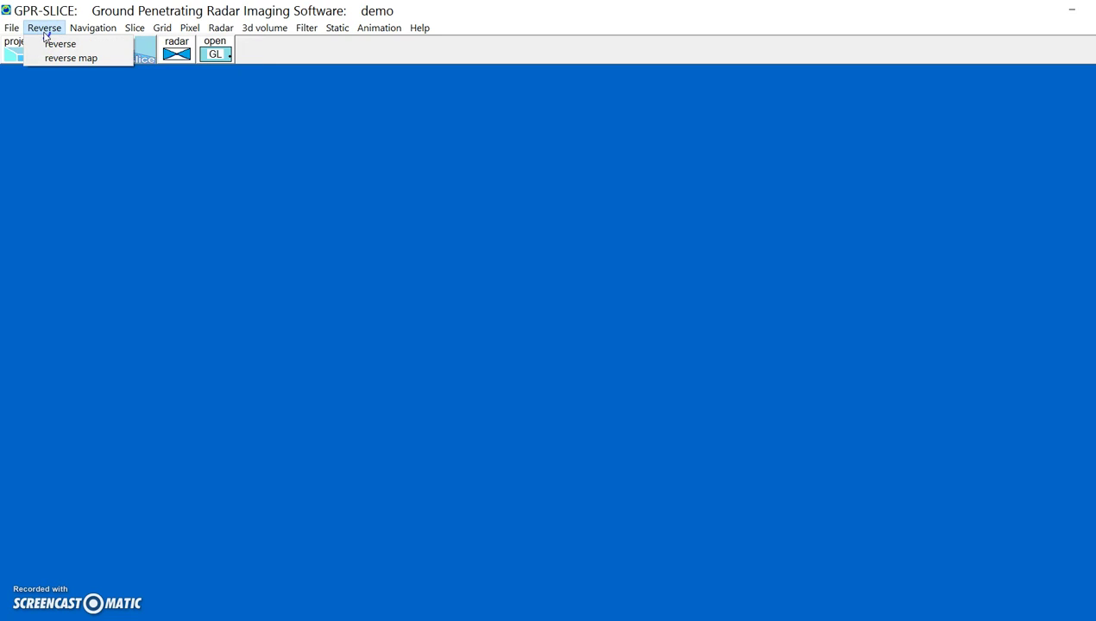
click(88, 28)
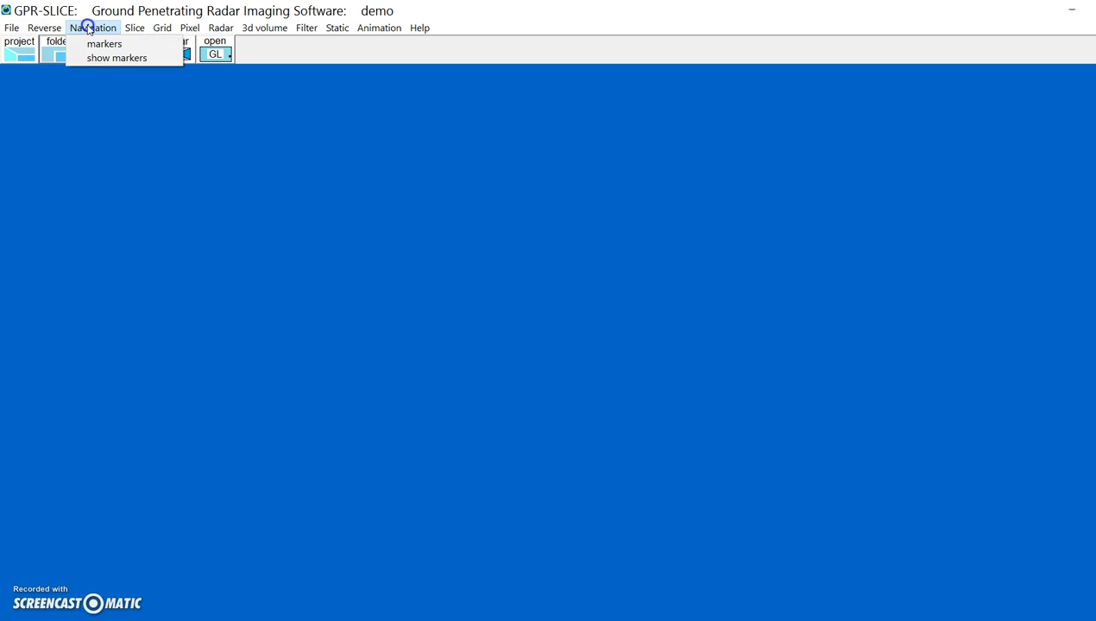
click(97, 43)
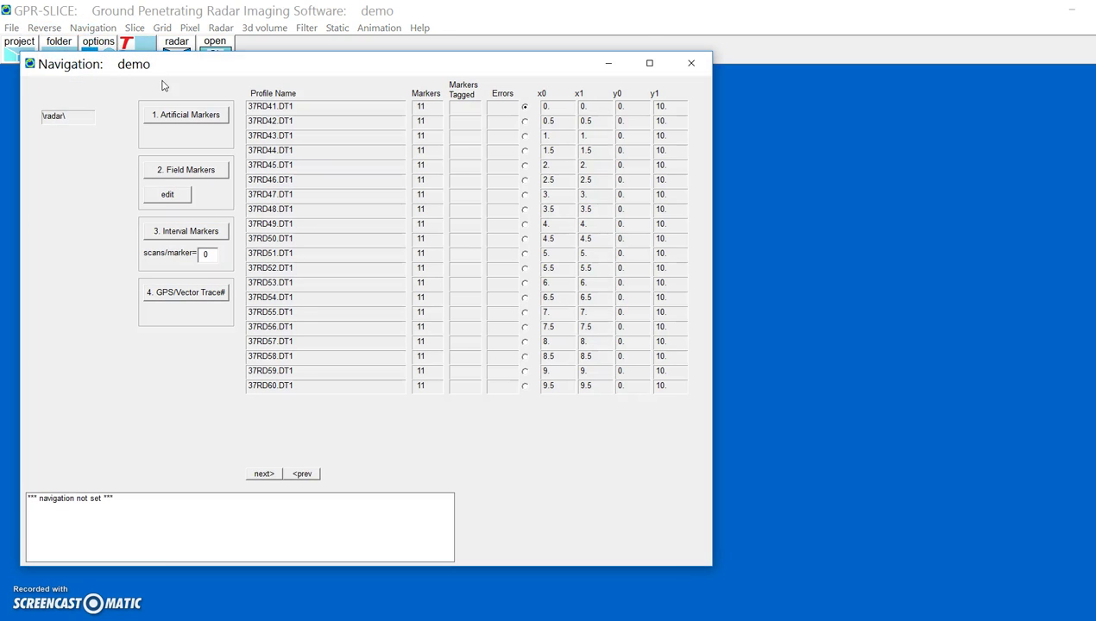
drag(221, 80, 216, 95)
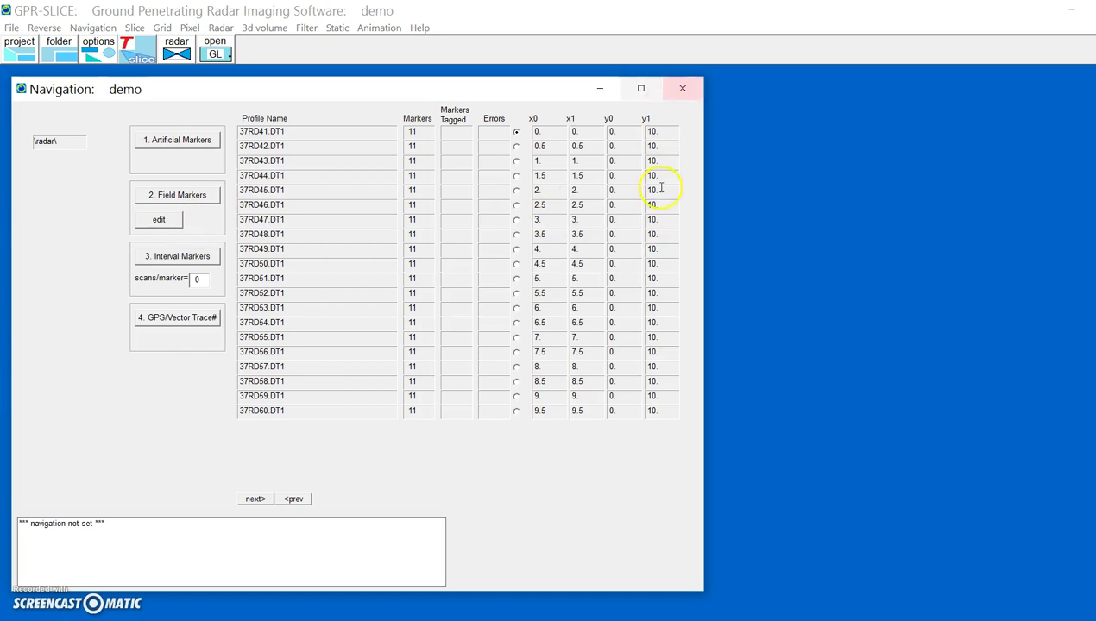
click(174, 143)
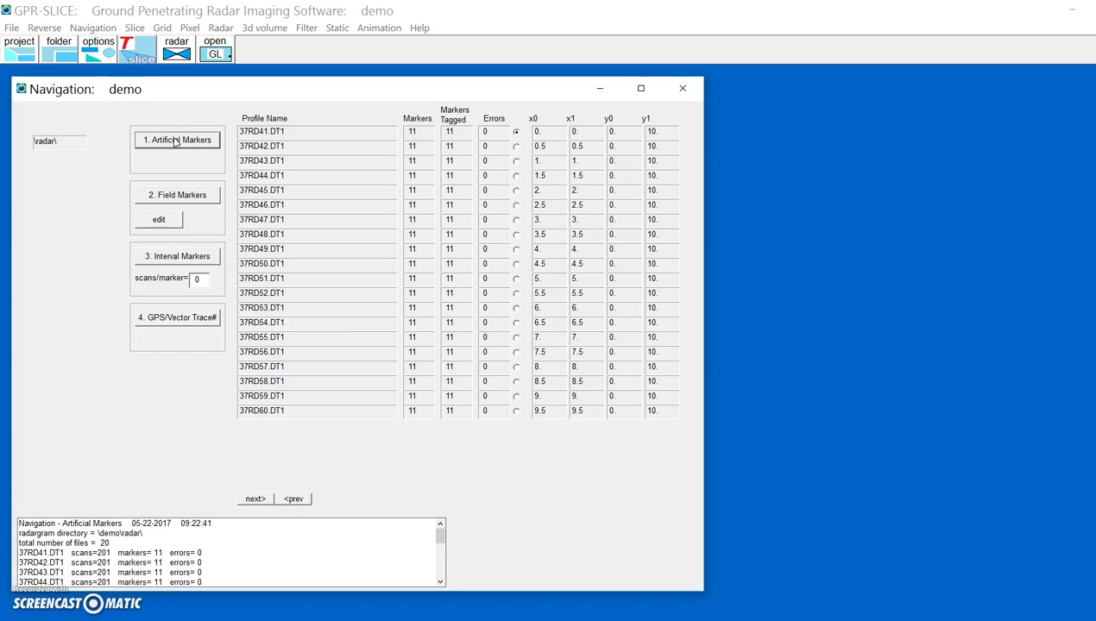
click(682, 88)
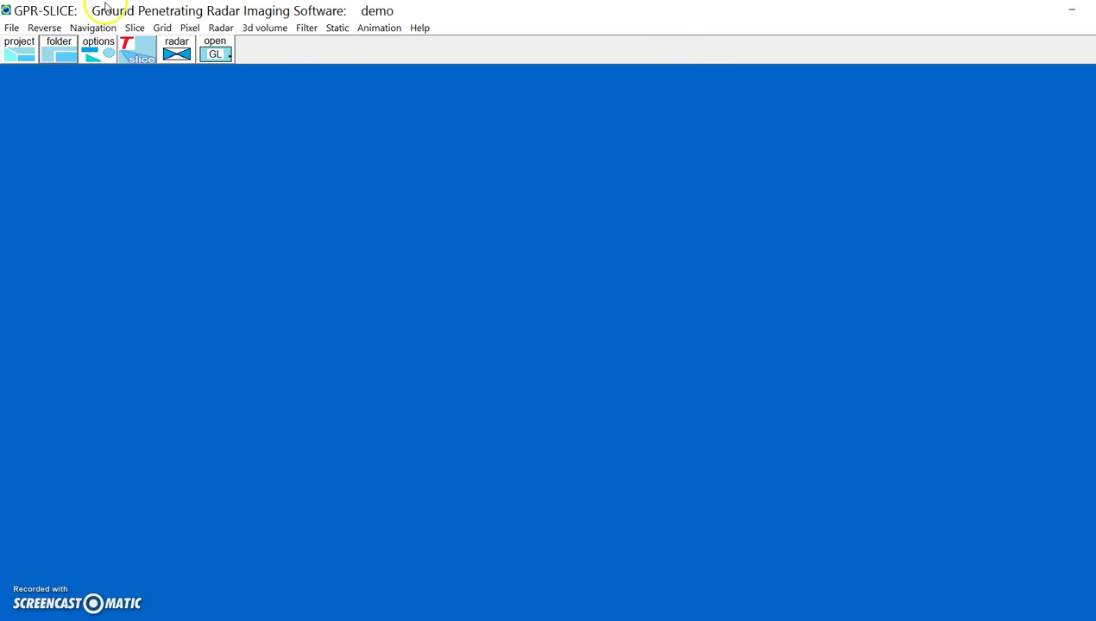
- Auto-detect time zero in the slice settings so samples to 0 ns reads 19
click(132, 29)
click(171, 42)
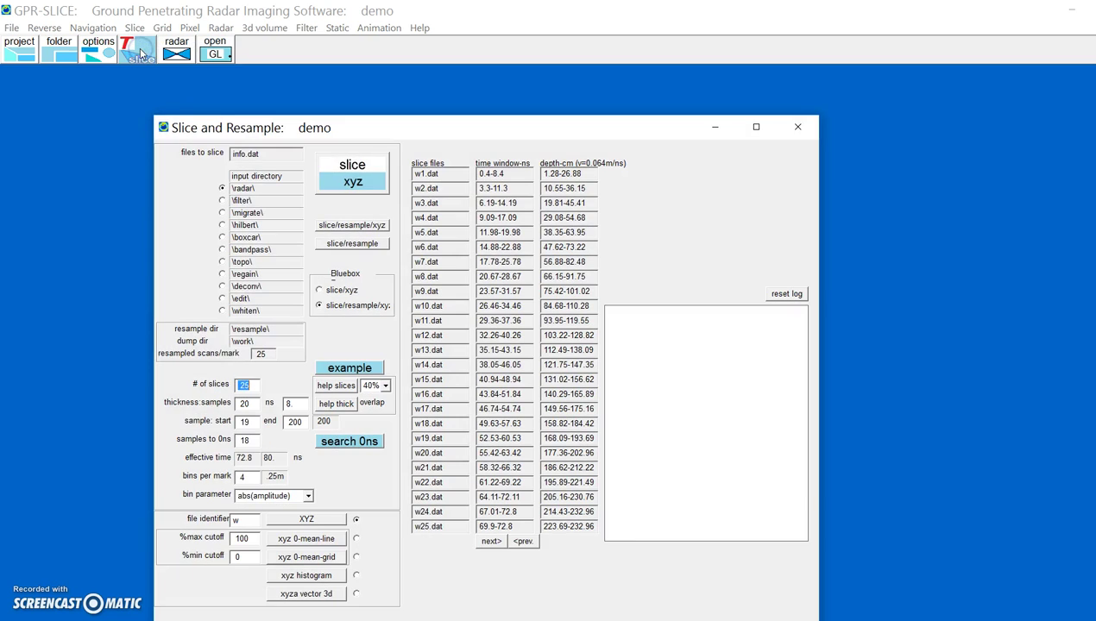
drag(325, 125, 247, 96)
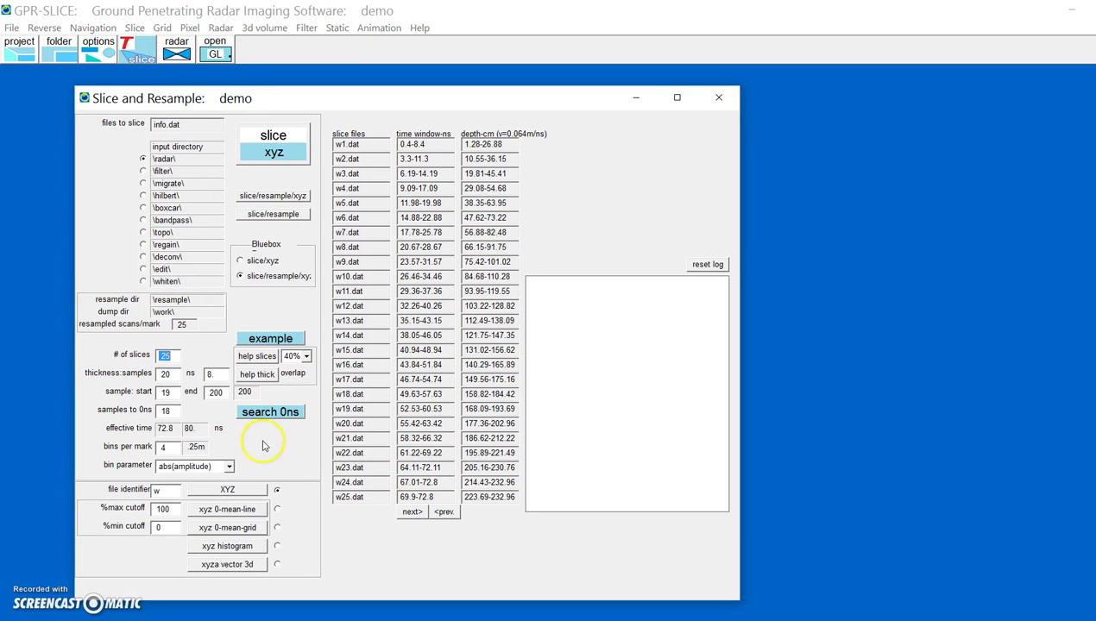
click(270, 412)
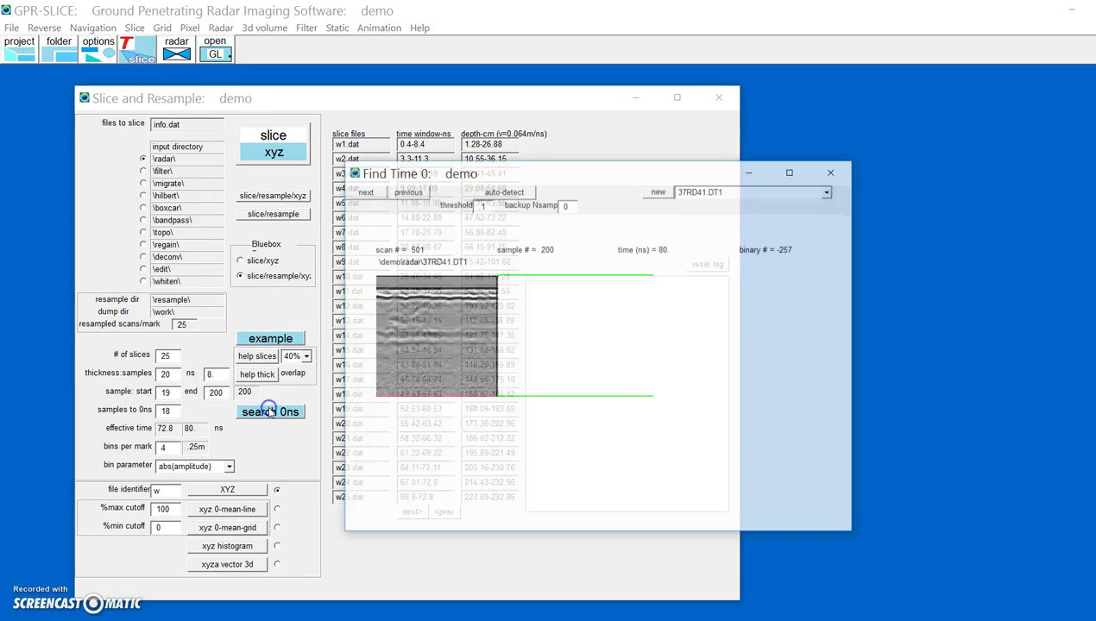
click(506, 191)
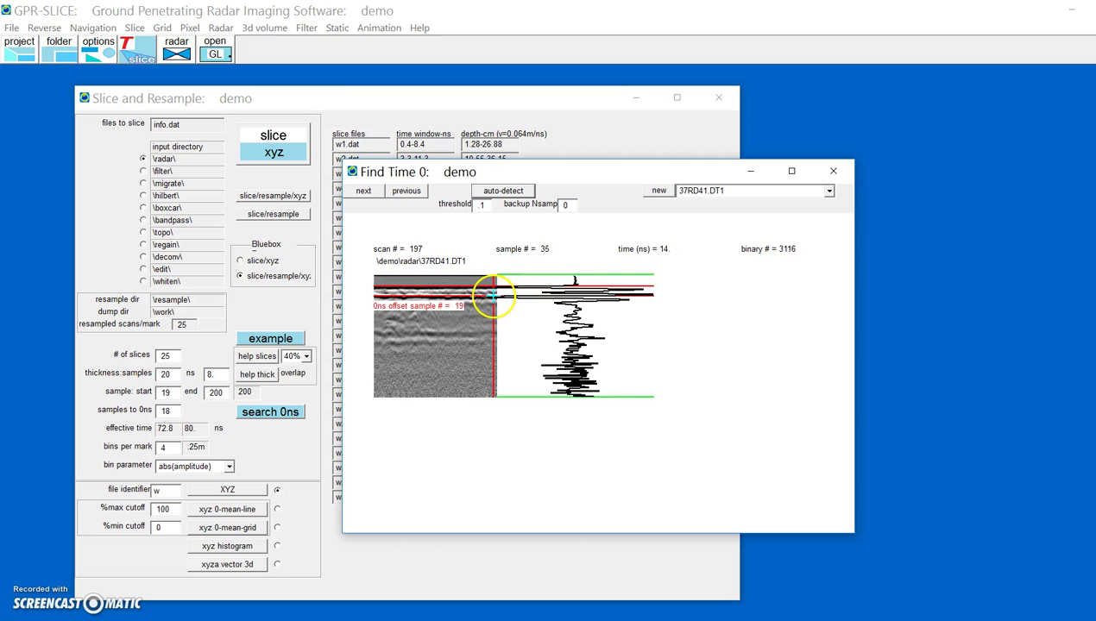
click(833, 175)
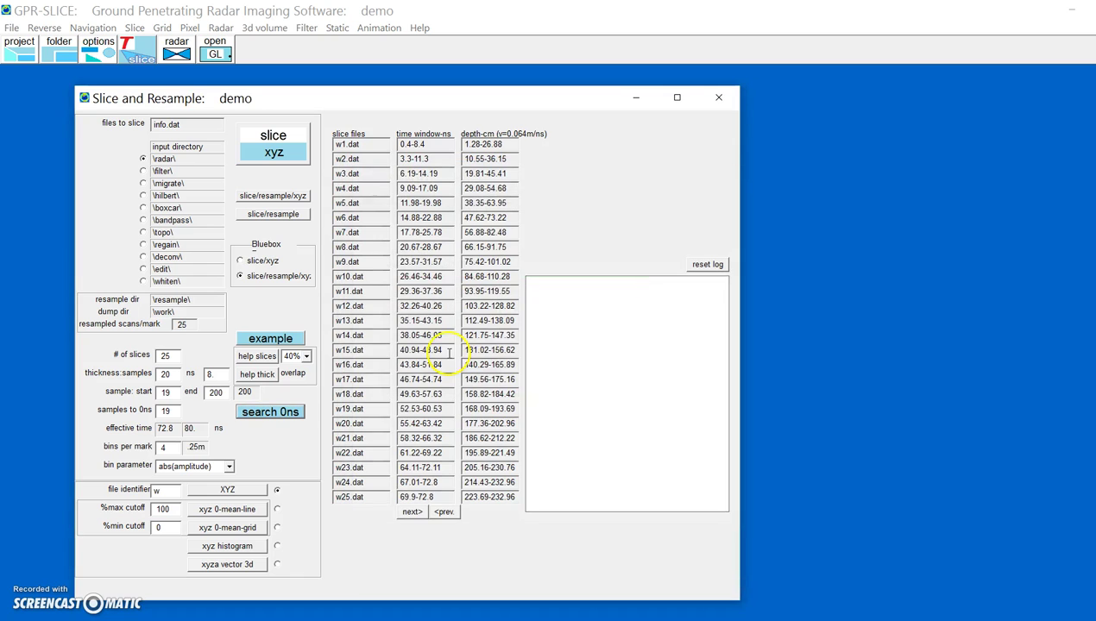
- Set 20 slices with 50% overlap and preview the time-slice windows on a radargram
double_click(176, 352)
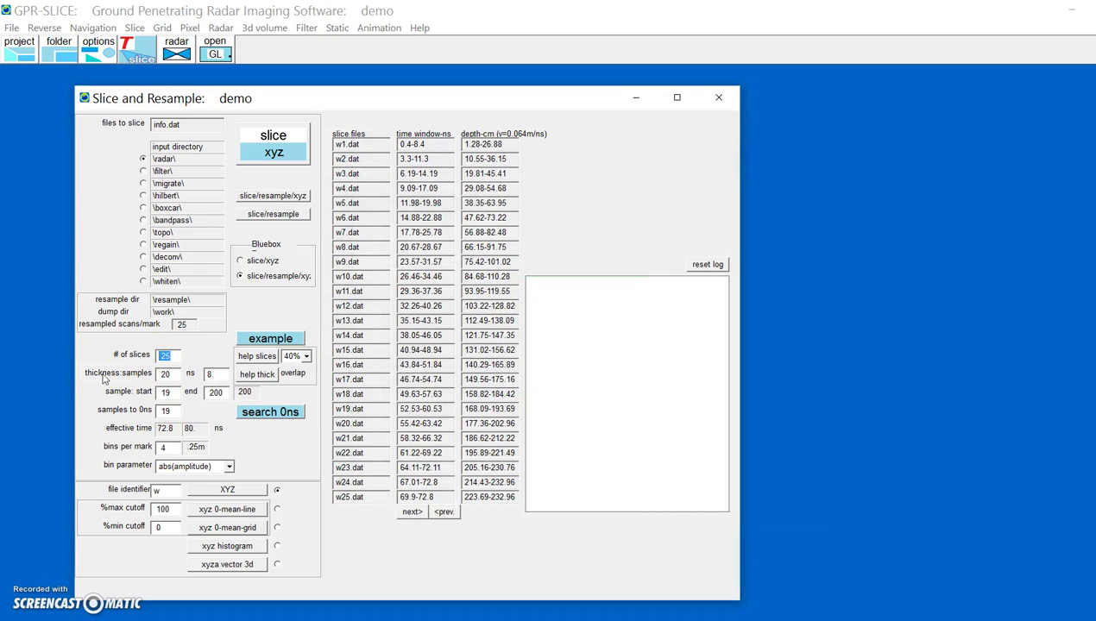
click(307, 356)
click(295, 369)
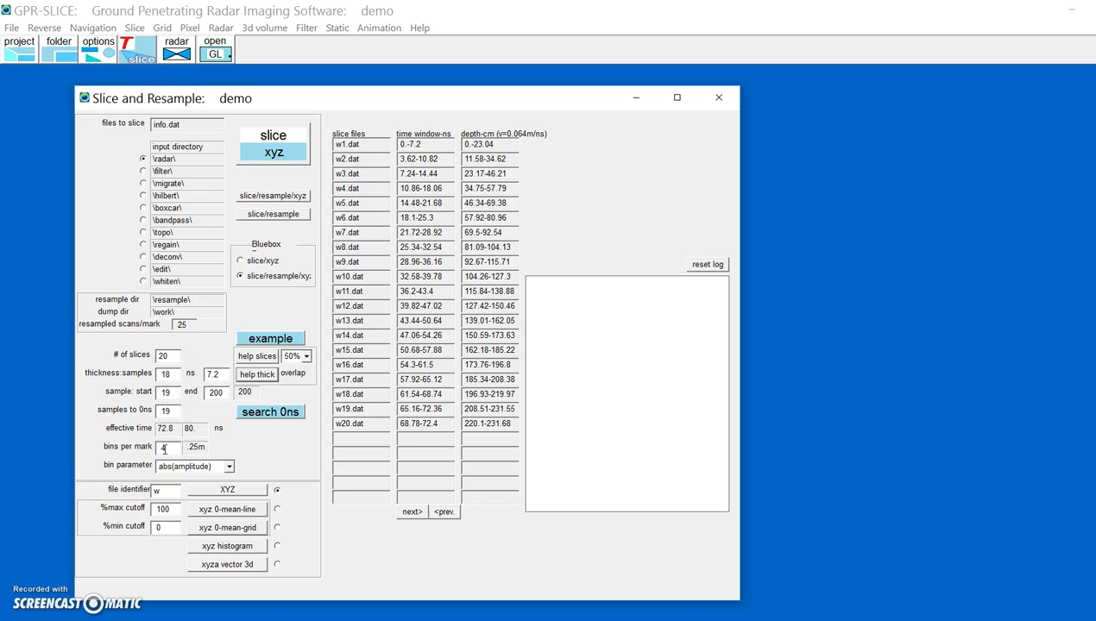
click(264, 340)
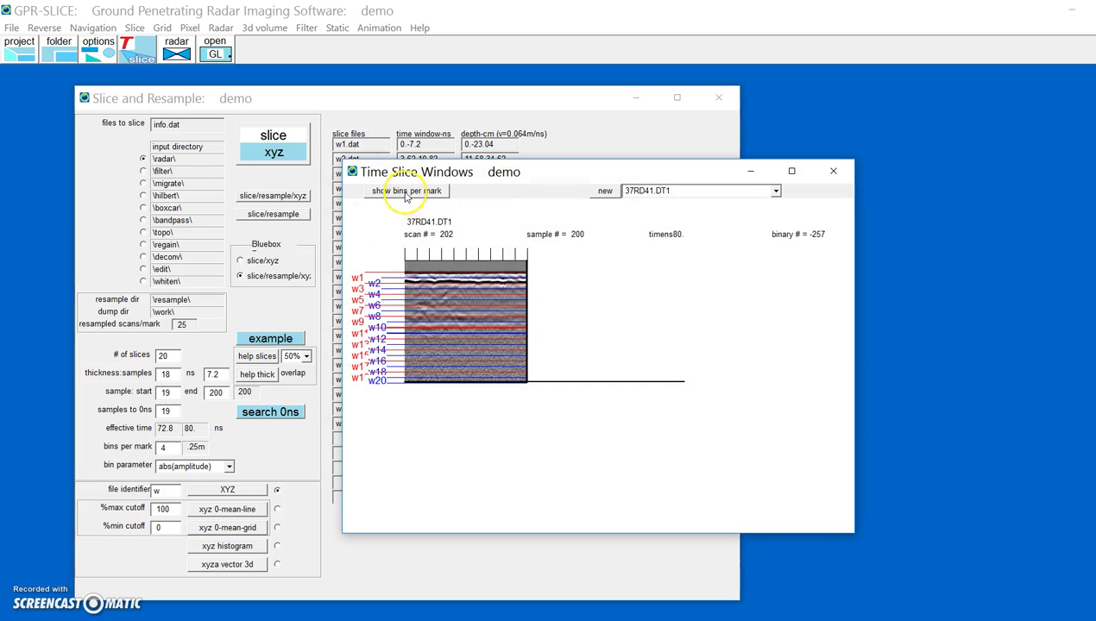
click(435, 191)
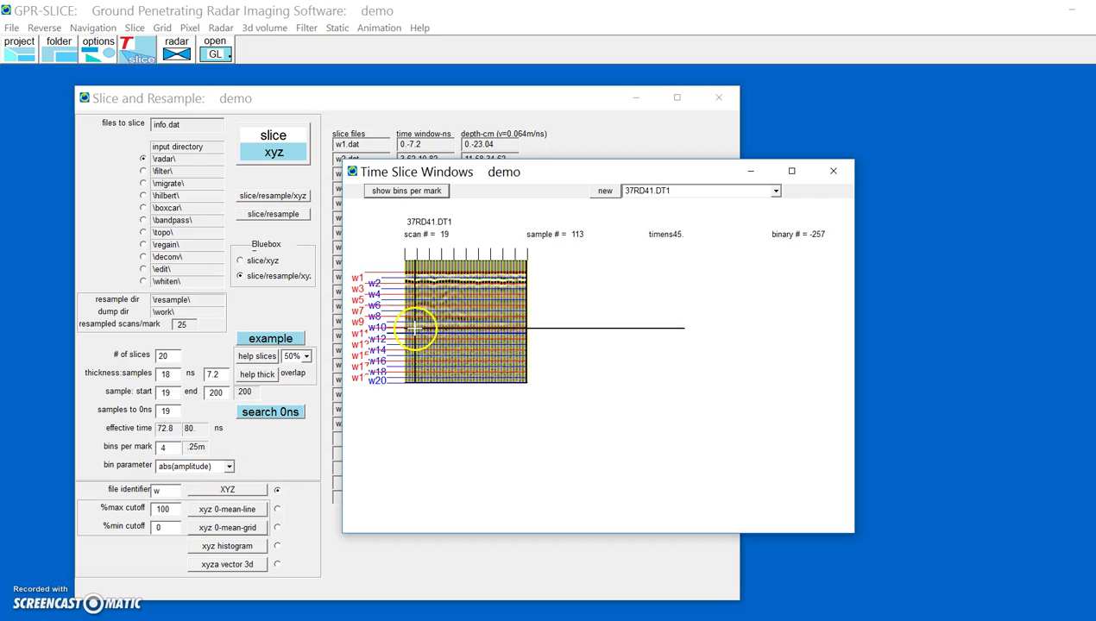
click(832, 177)
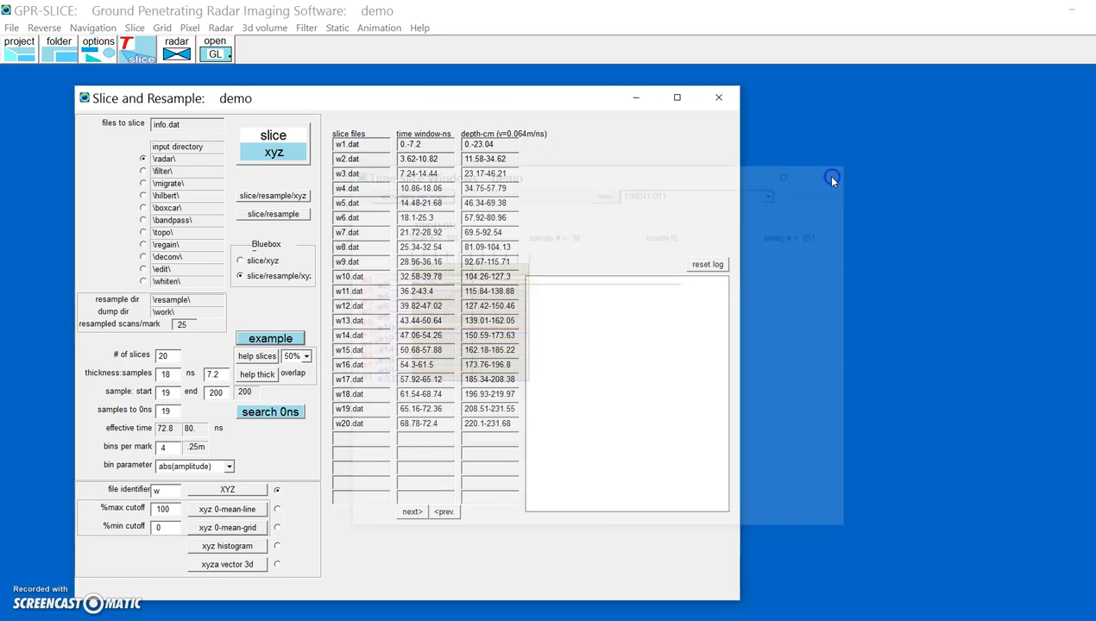
- Set the slice file identifier to 'a' and generate slice files a1–a20.dat
click(163, 490)
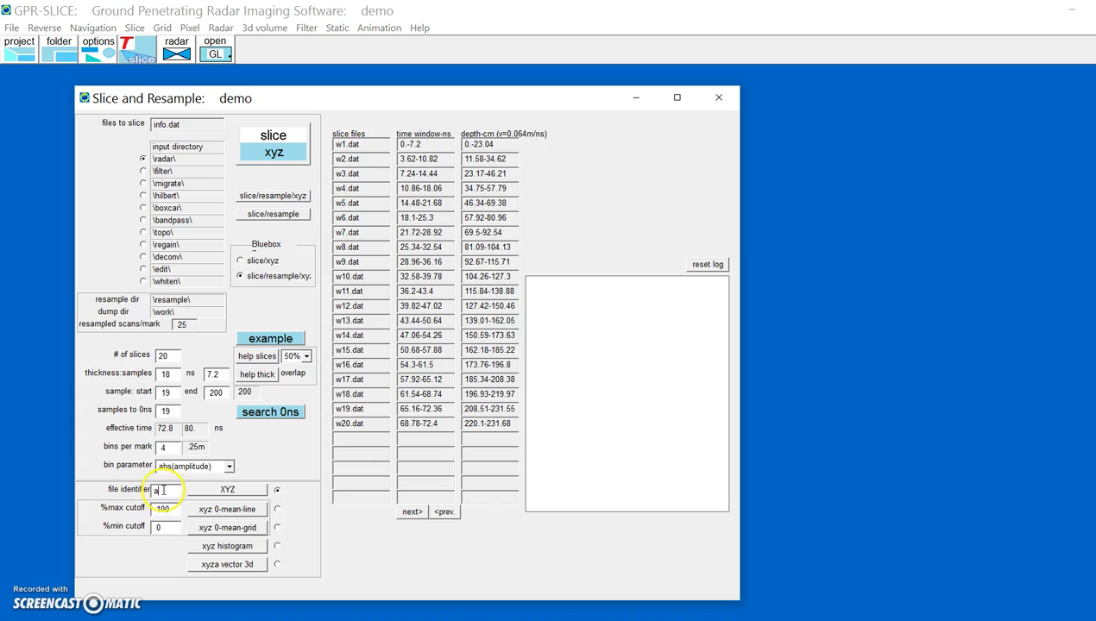
text(a)
click(274, 152)
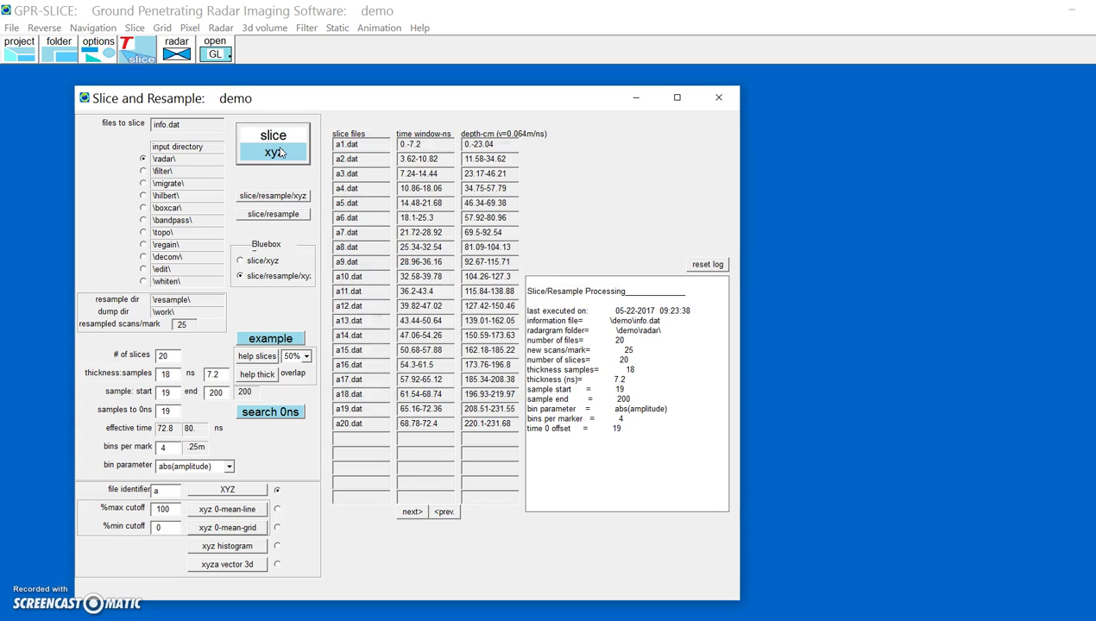
- Configure gridding with broader search, 1.25 search and blanking radii, and 70% graphics size
click(718, 97)
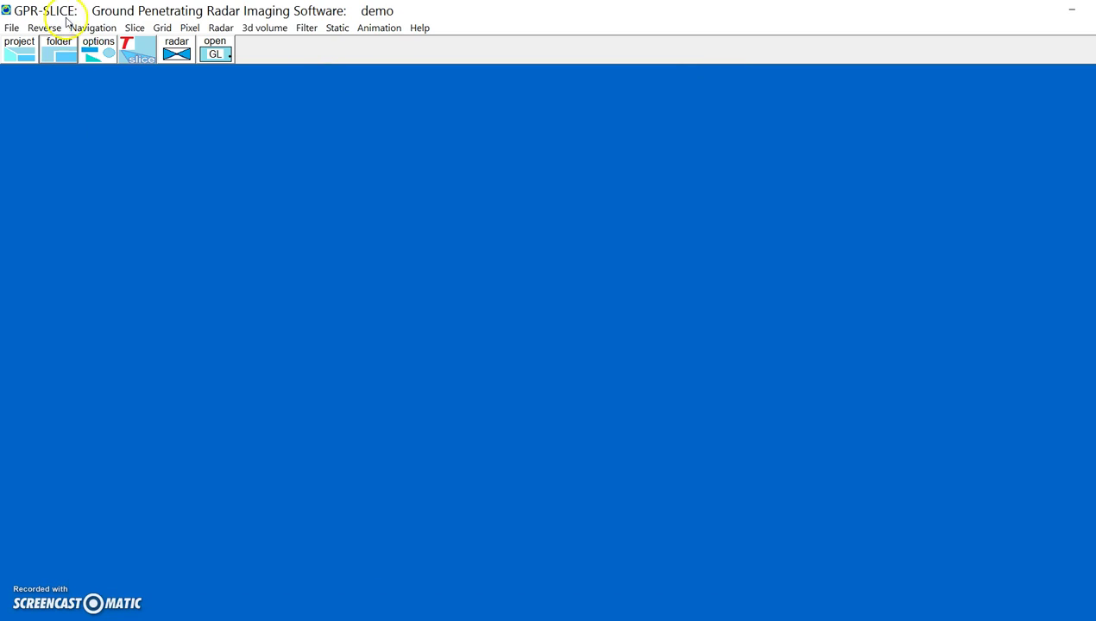
click(166, 28)
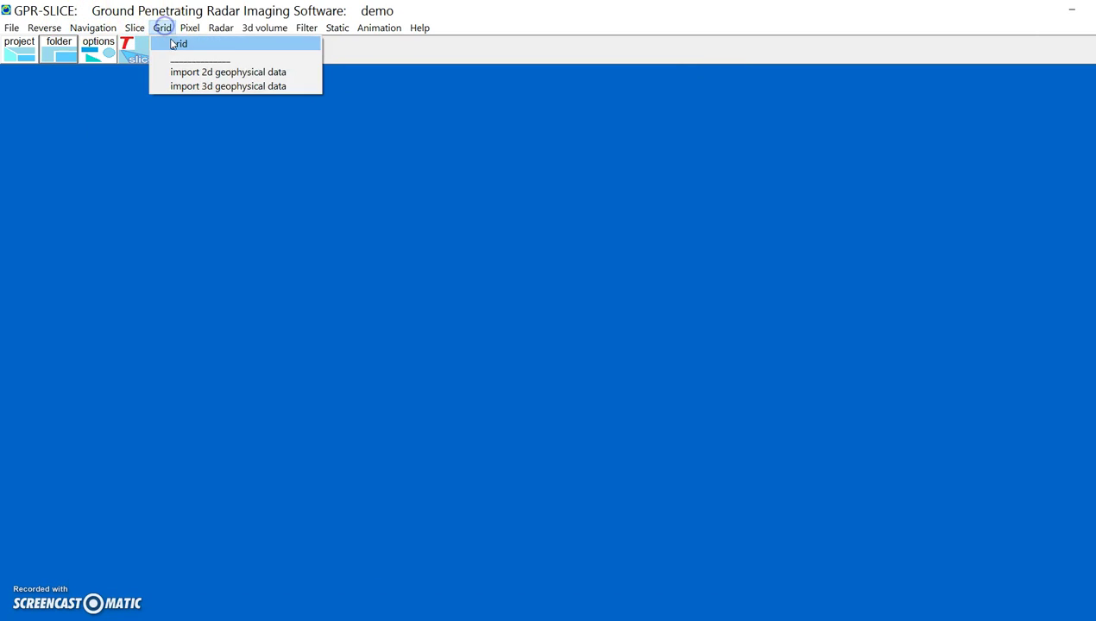
click(171, 42)
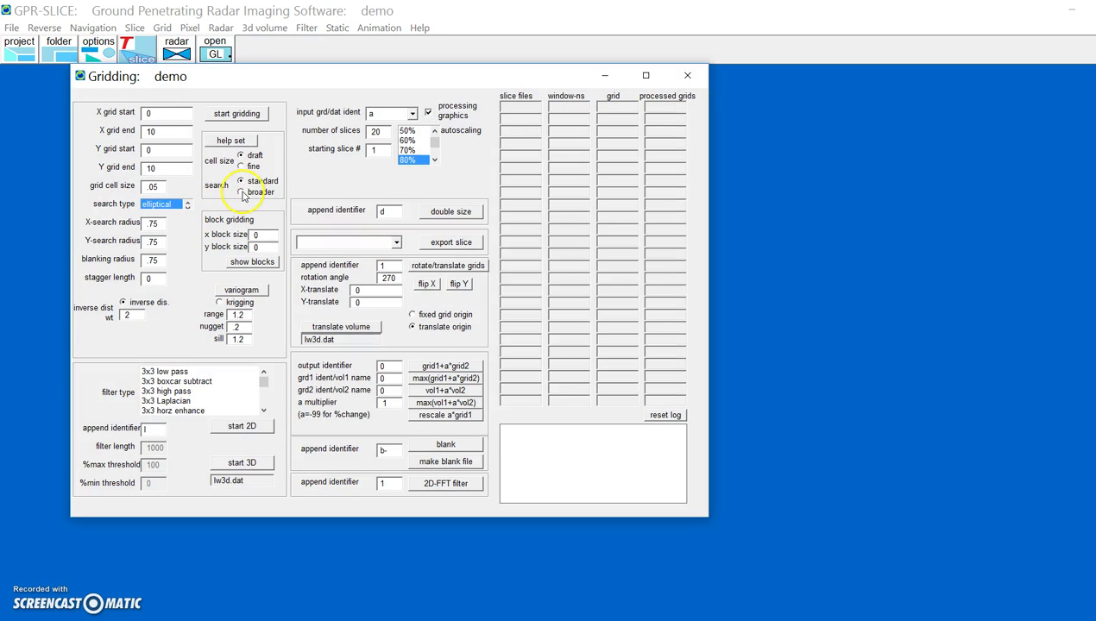
click(241, 192)
click(230, 141)
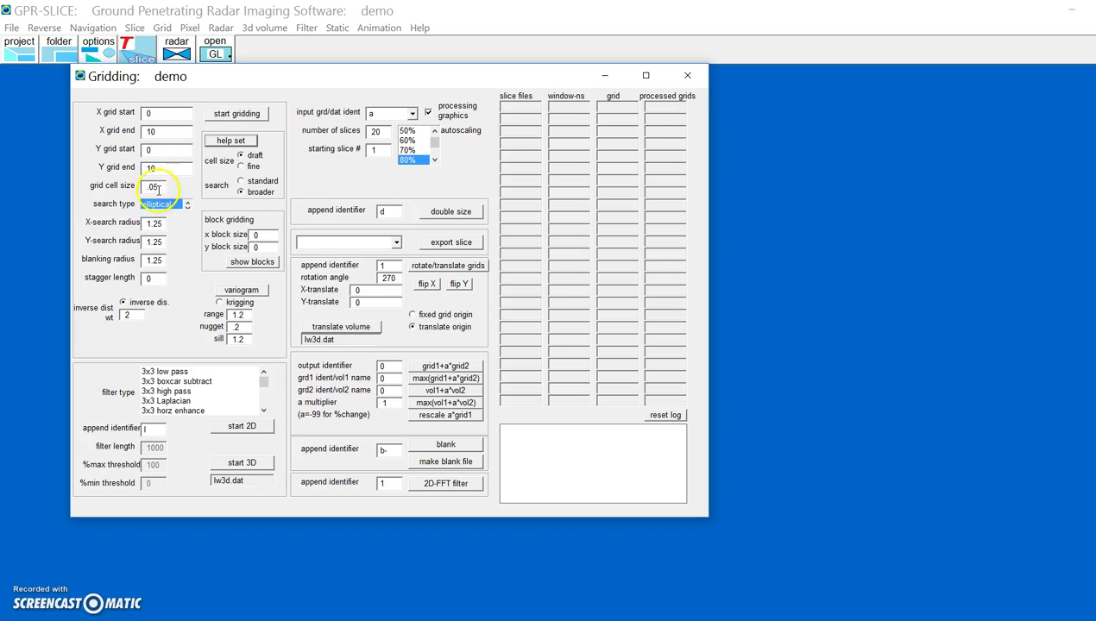
click(408, 150)
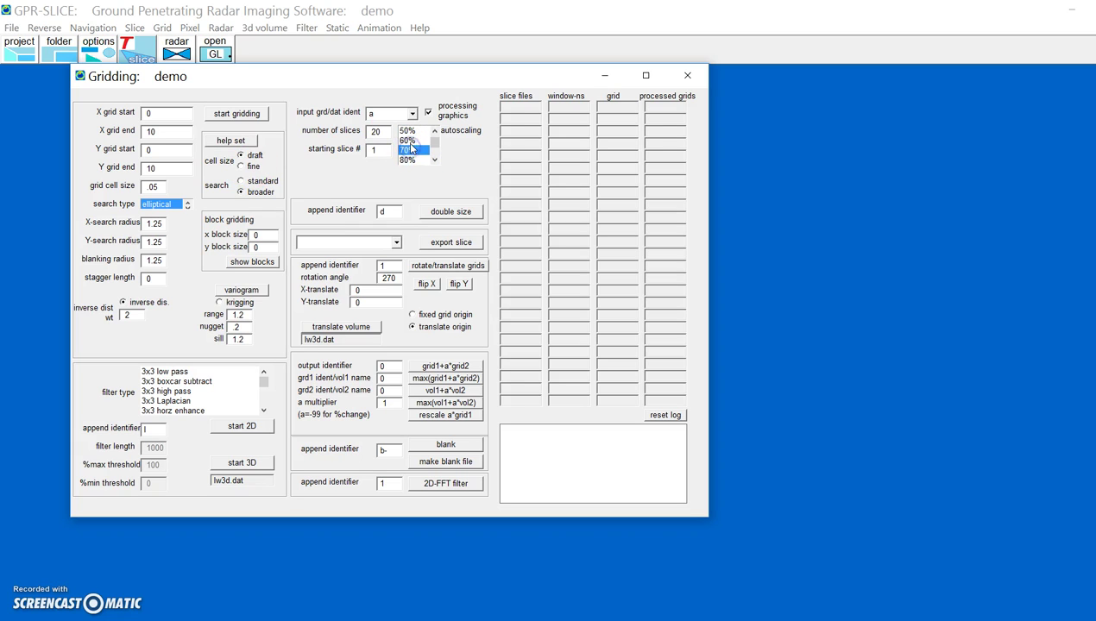
click(409, 151)
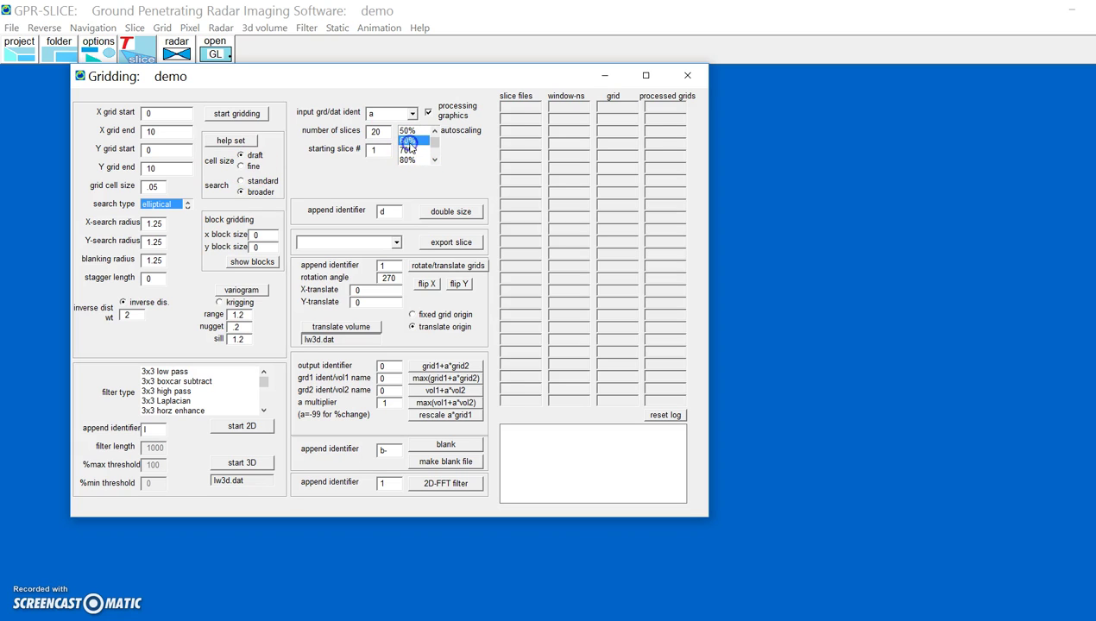
- Run inverse-distance gridding to produce a1.grd–a20.grd, then close the map preview and shift the dialog left
click(223, 114)
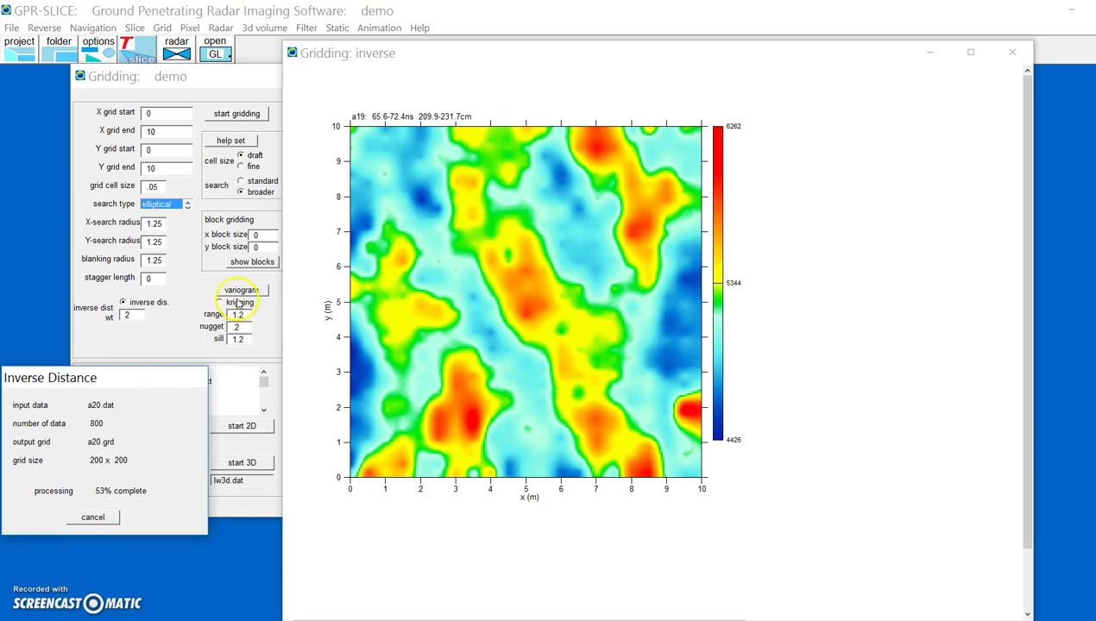
click(374, 275)
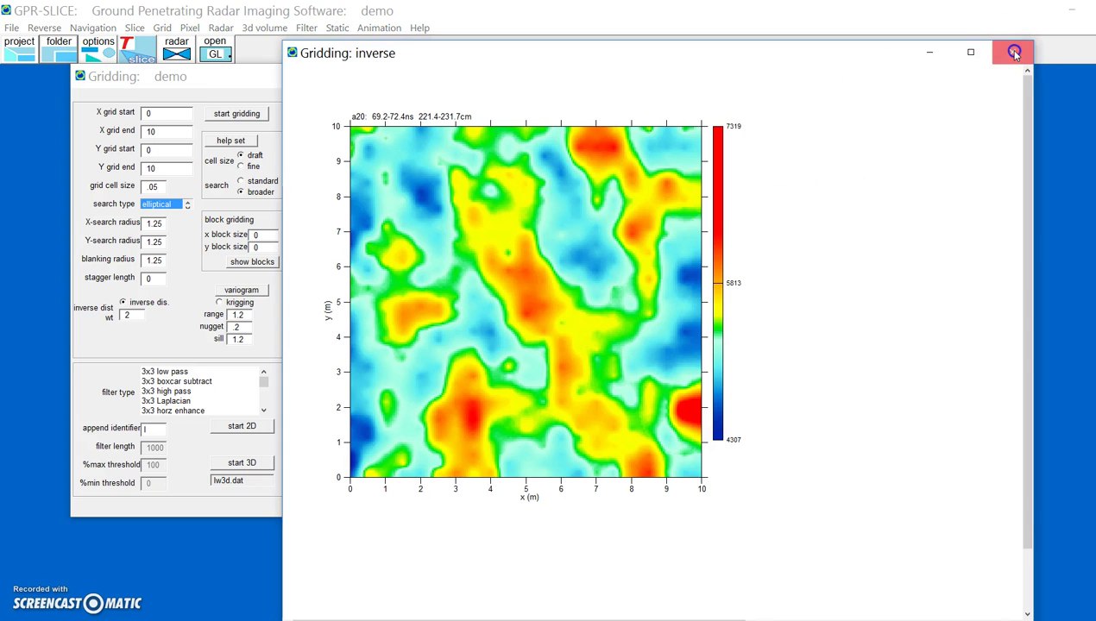
click(1011, 52)
drag(366, 74, 300, 80)
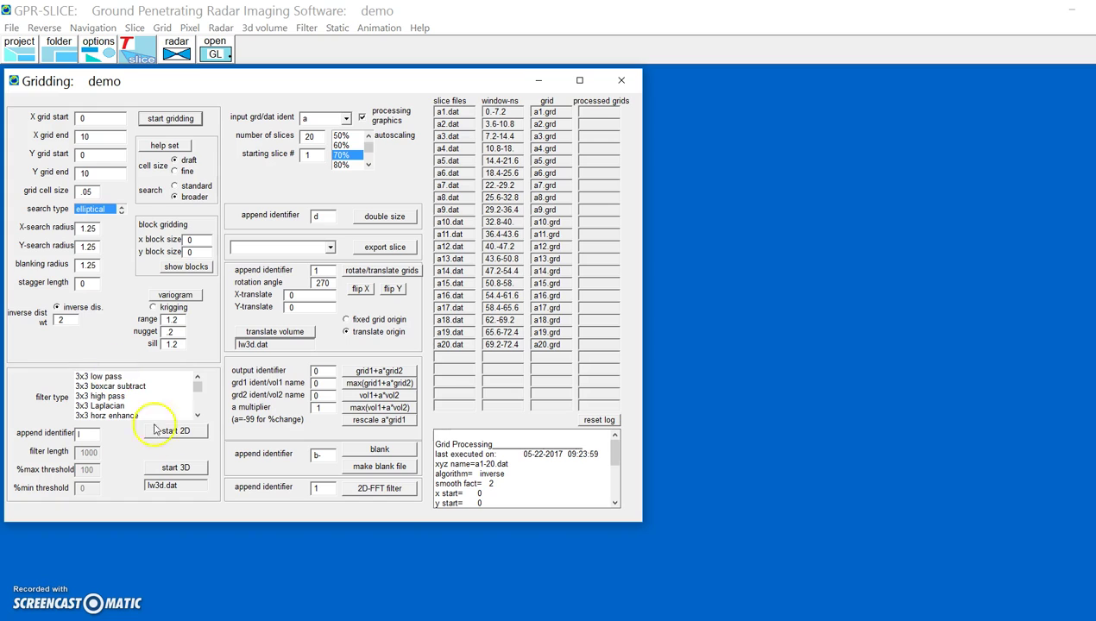
- Smooth the grids with a 5x5 low pass filter into la1–la20 and review them before closing the results
click(198, 416)
click(198, 416)
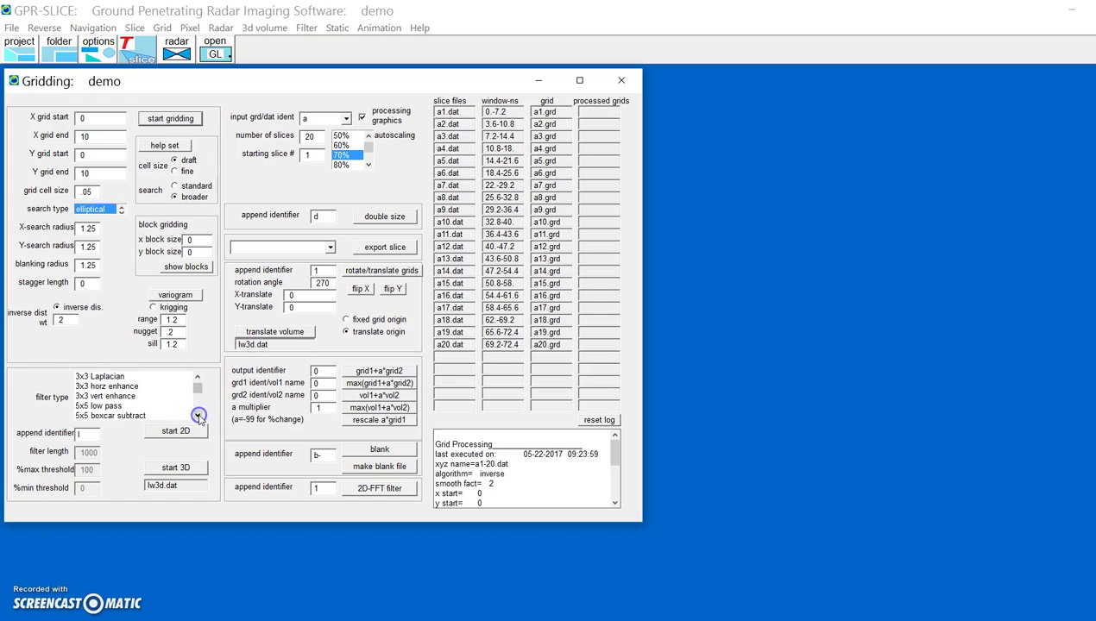
click(115, 406)
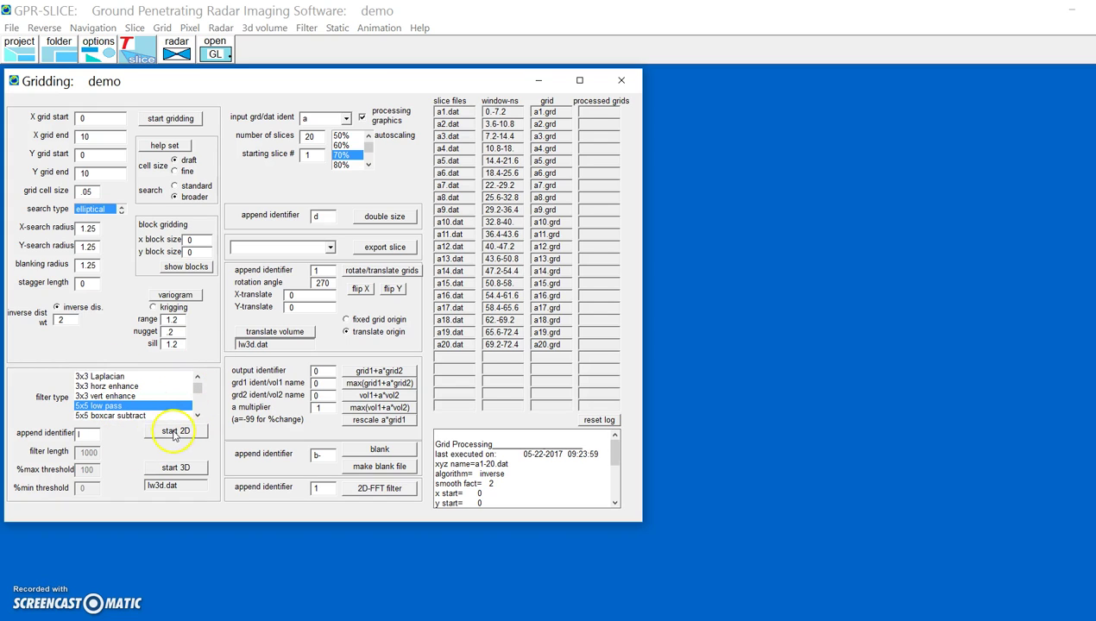
click(175, 431)
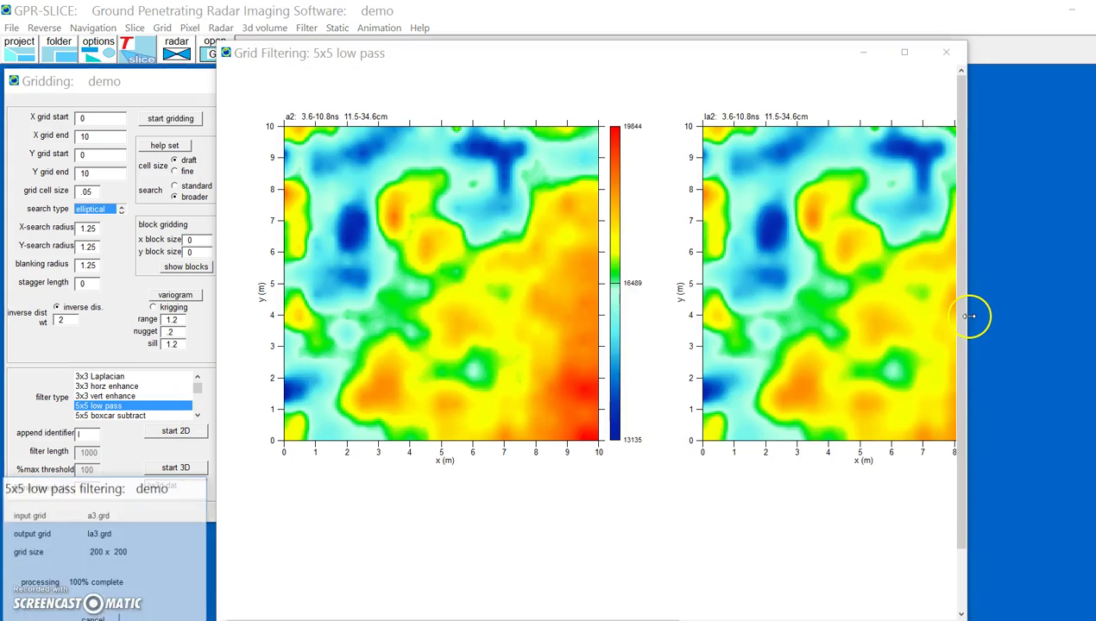
drag(969, 316, 1064, 310)
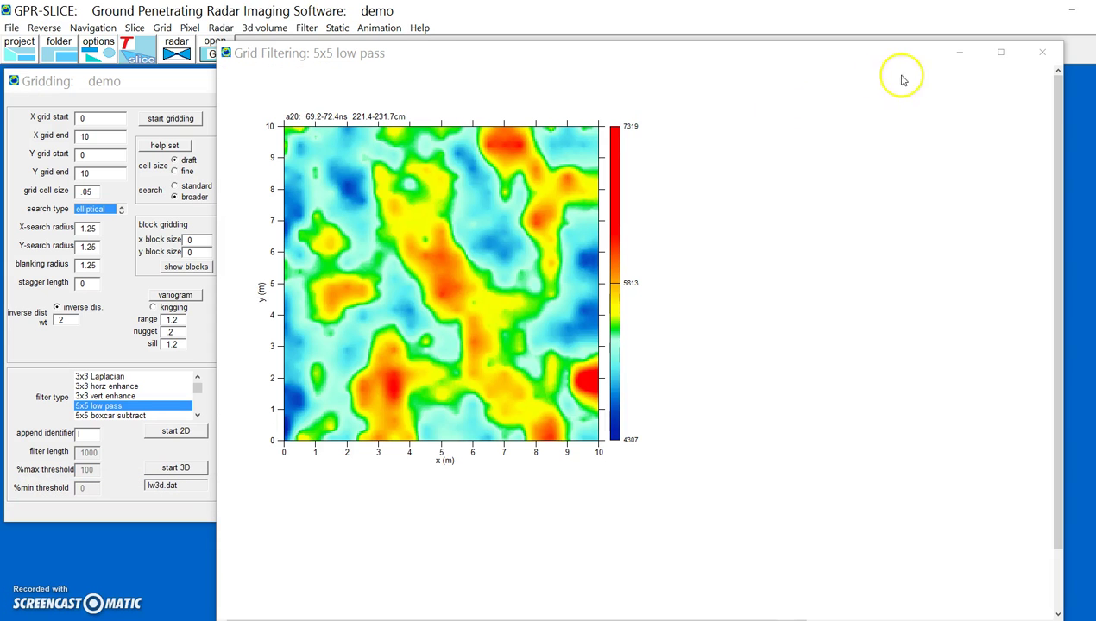
click(1041, 55)
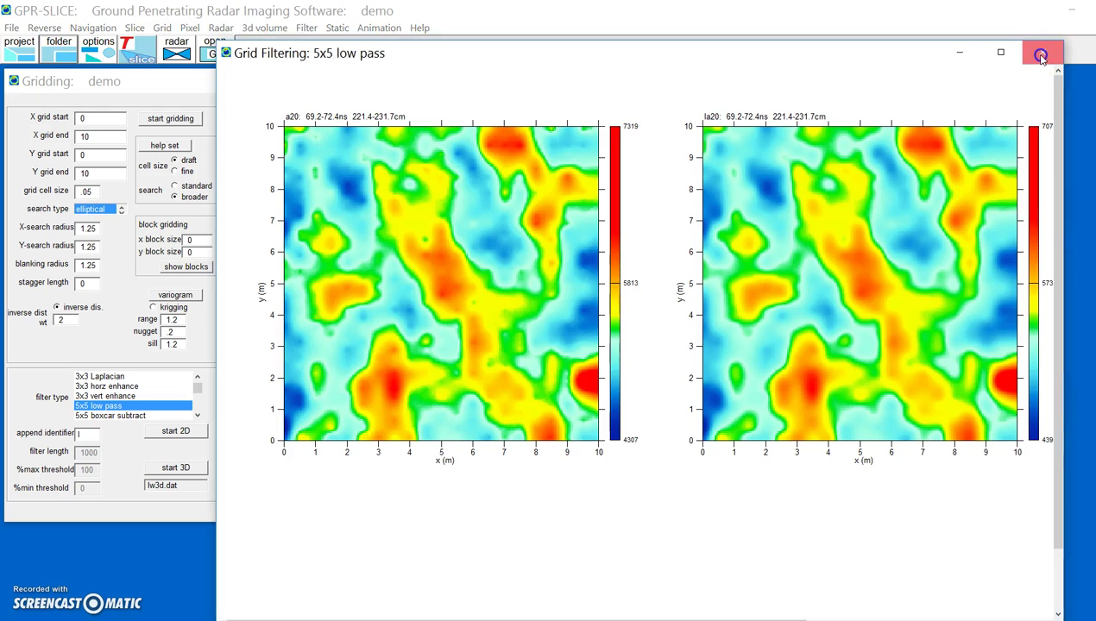
- Open the Pixel 2D time-slice maps for demo with the grid identifier set to la
click(624, 79)
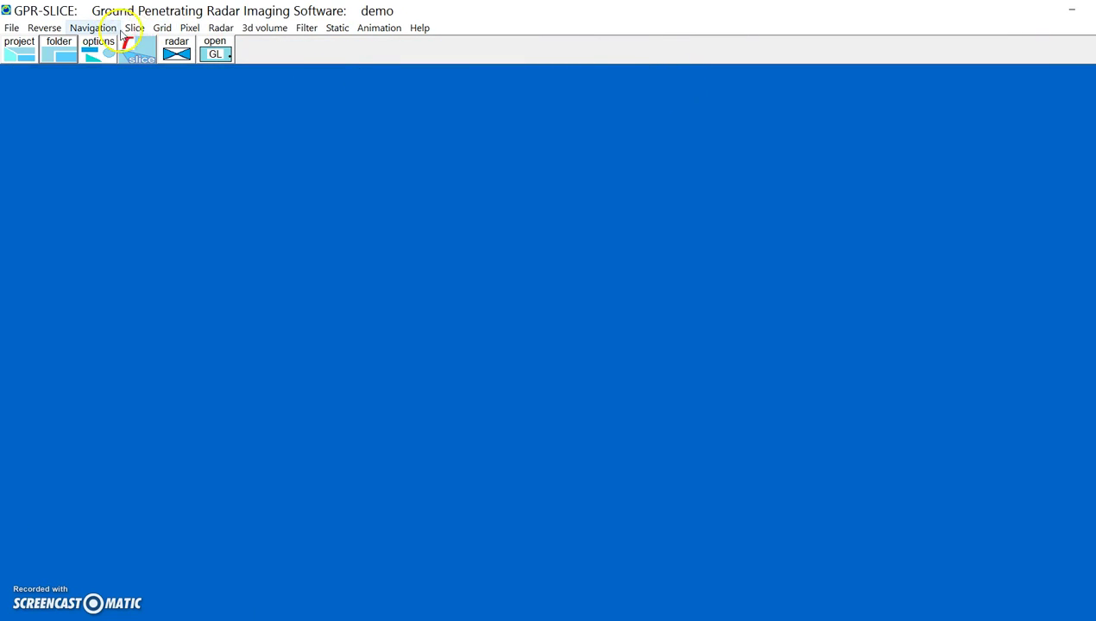
click(190, 28)
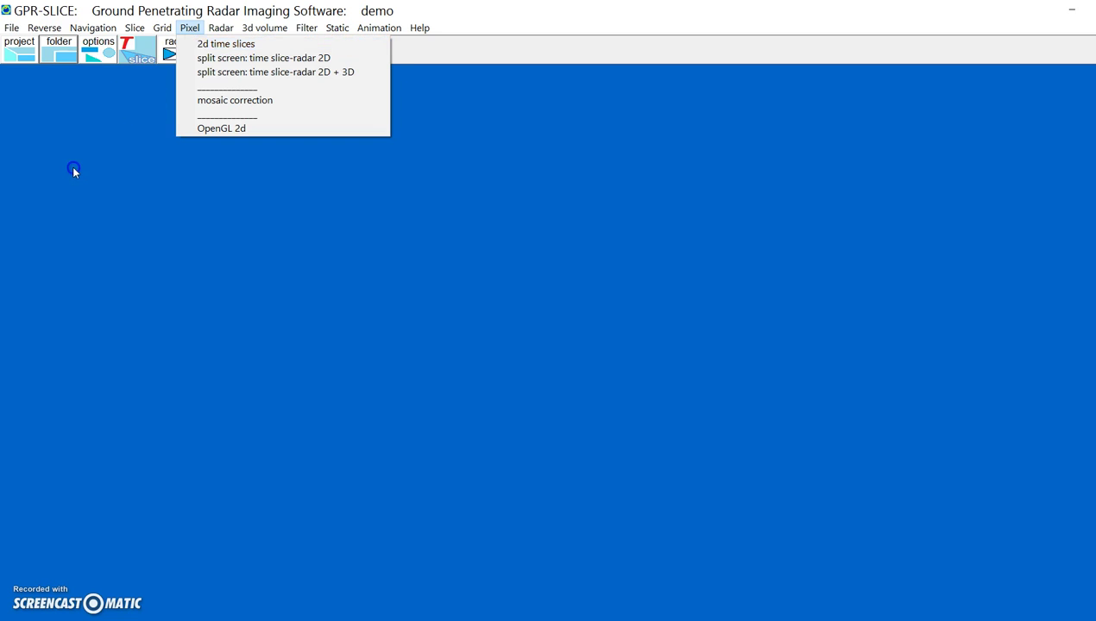
click(136, 58)
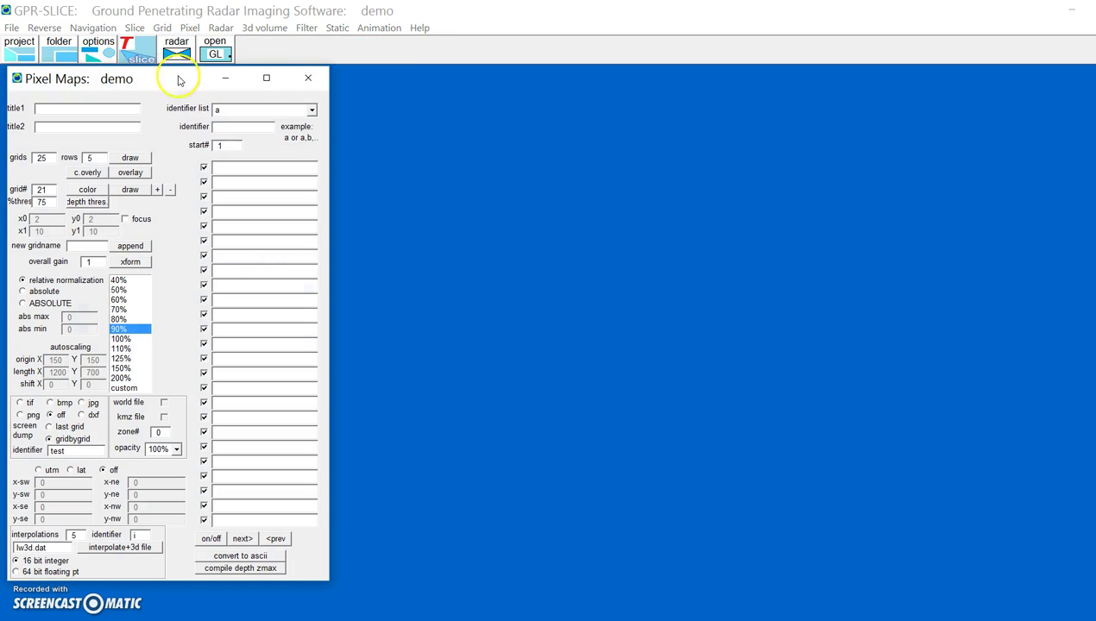
click(312, 110)
click(309, 122)
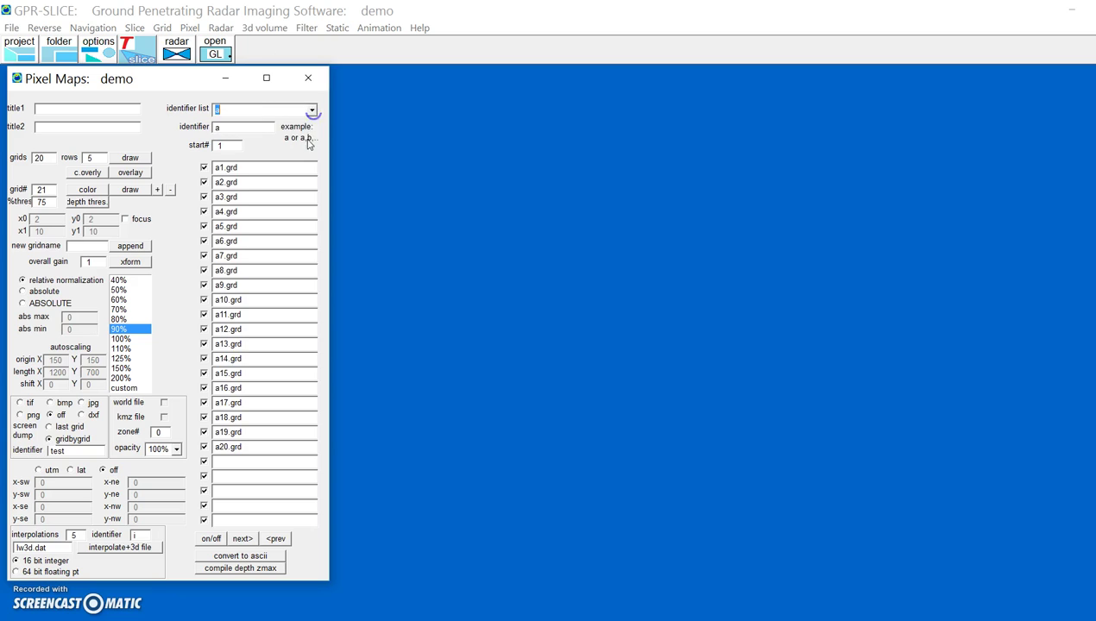
click(312, 110)
- Draw the la1–la20 time slices in 4 rows at 80% map size
click(289, 131)
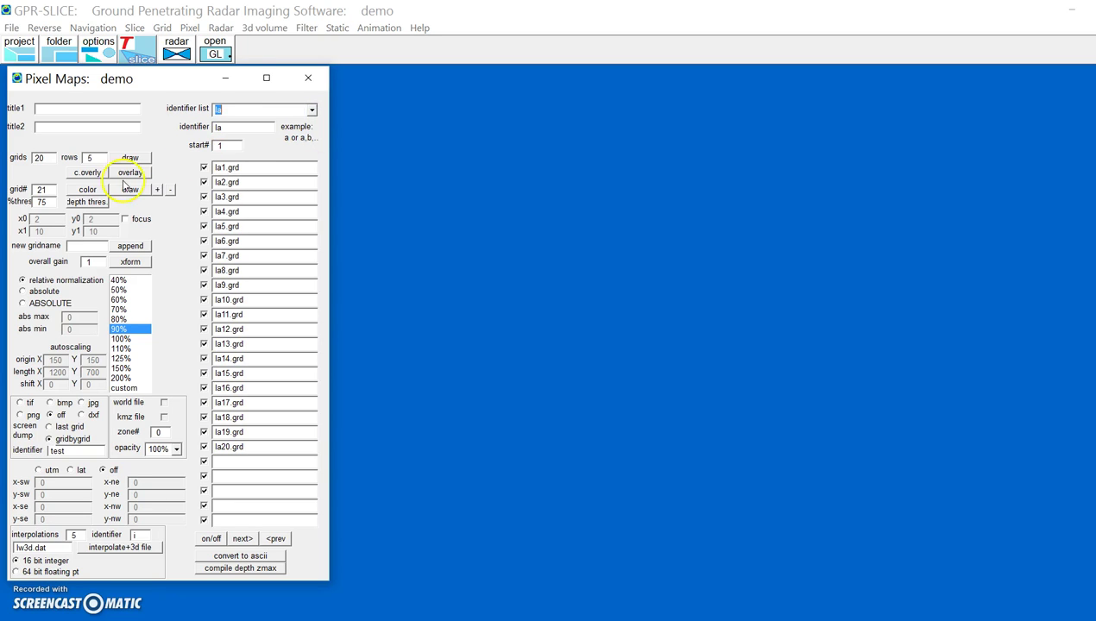
double_click(98, 158)
click(119, 320)
click(130, 158)
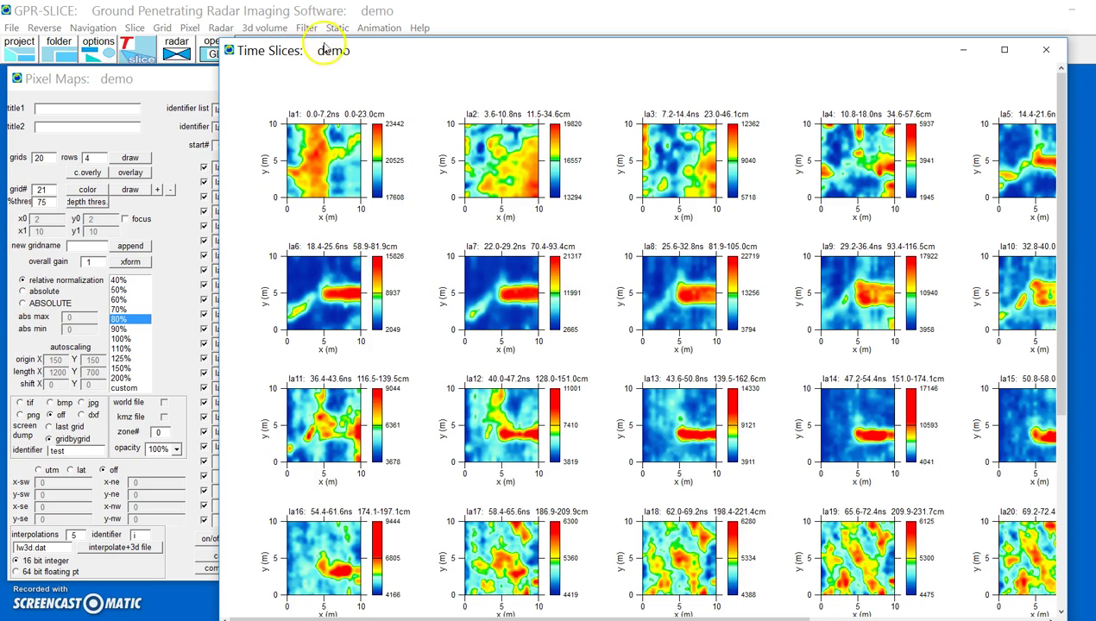
drag(325, 49, 312, 33)
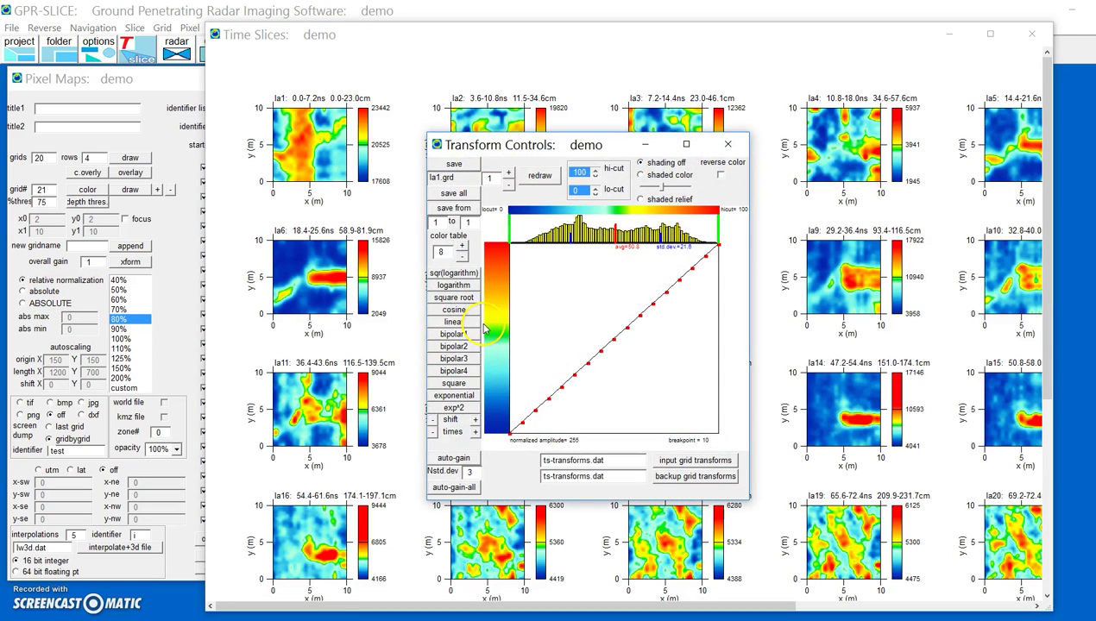
- Apply a square-root gain curve and auto-gain to all slices, step to la8, and redraw the maps
click(449, 298)
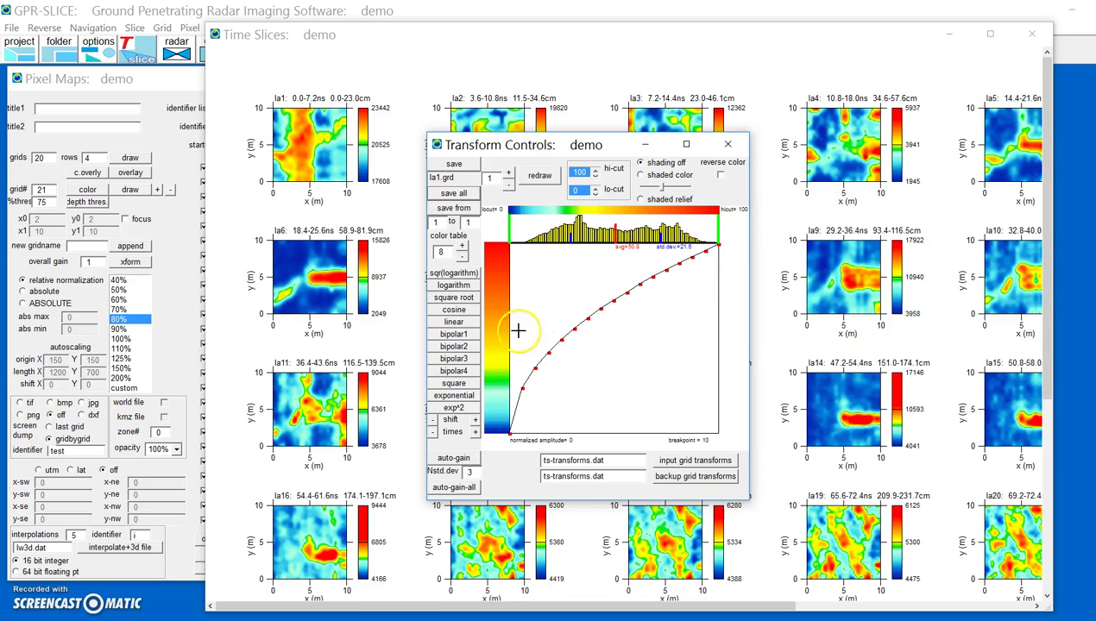
click(455, 488)
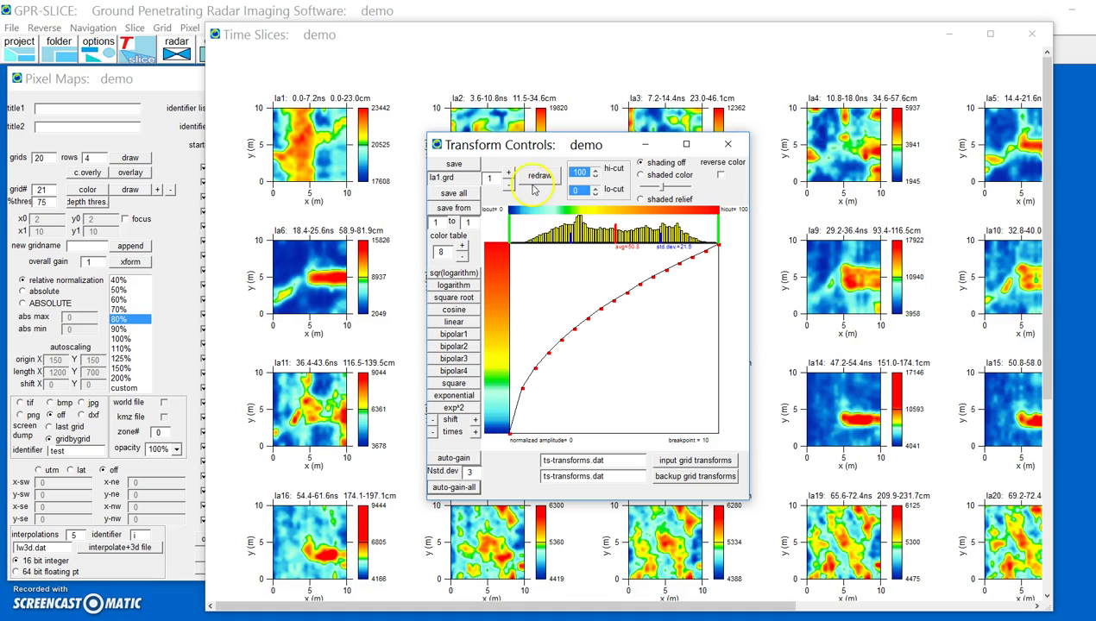
click(508, 173)
click(508, 173)
click(508, 173)
click(508, 173)
click(508, 172)
click(509, 173)
click(509, 173)
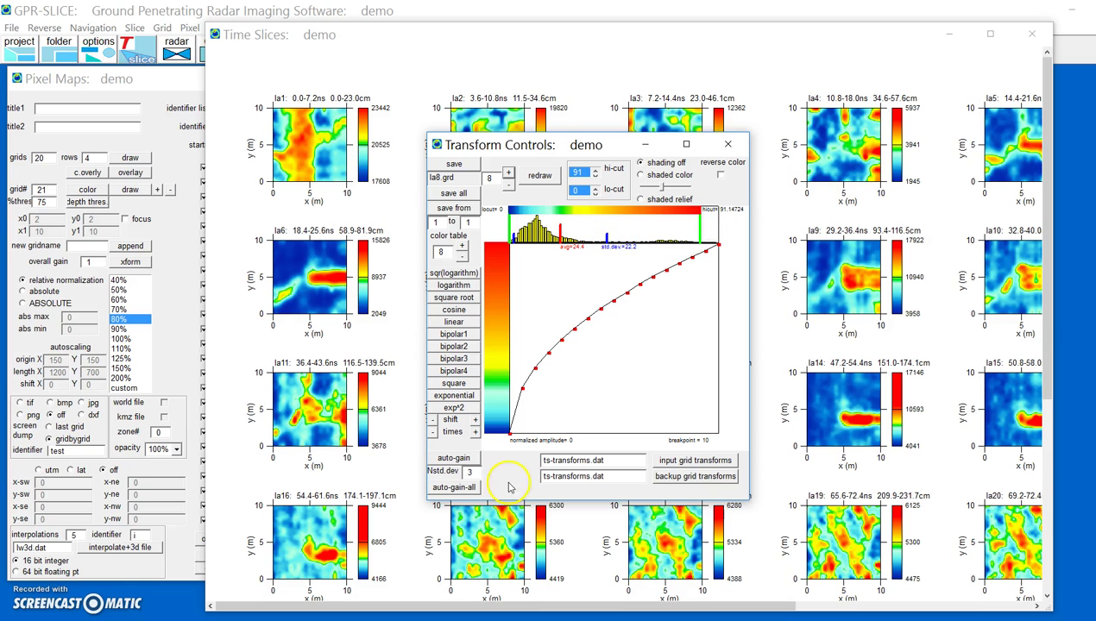
click(549, 185)
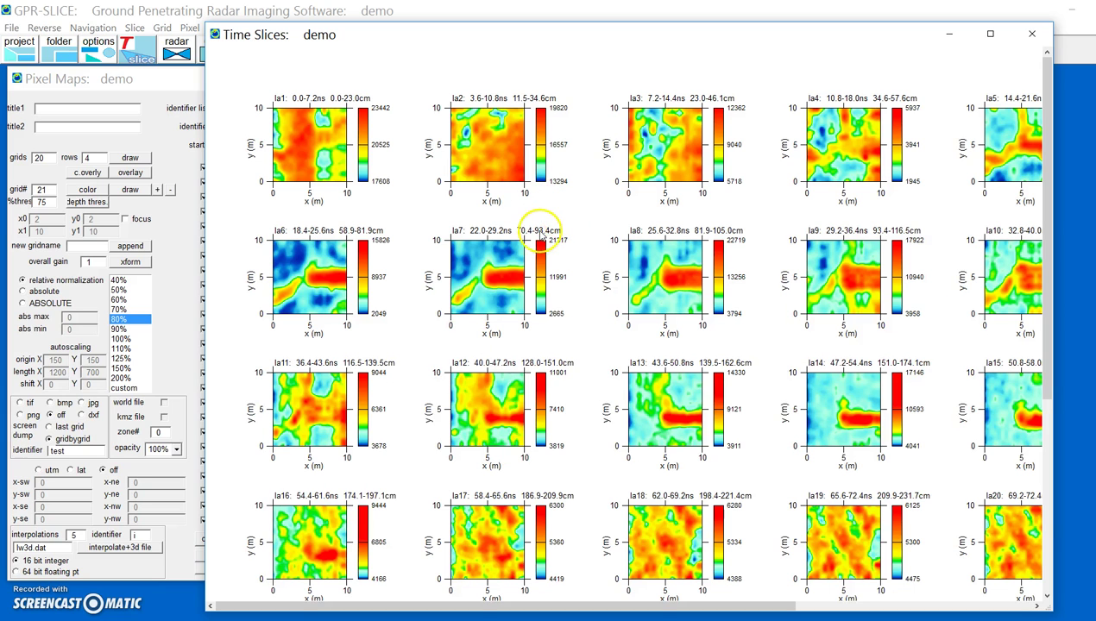
- Switch the selected slice to a square gain curve, save it, and redraw the maps
click(489, 226)
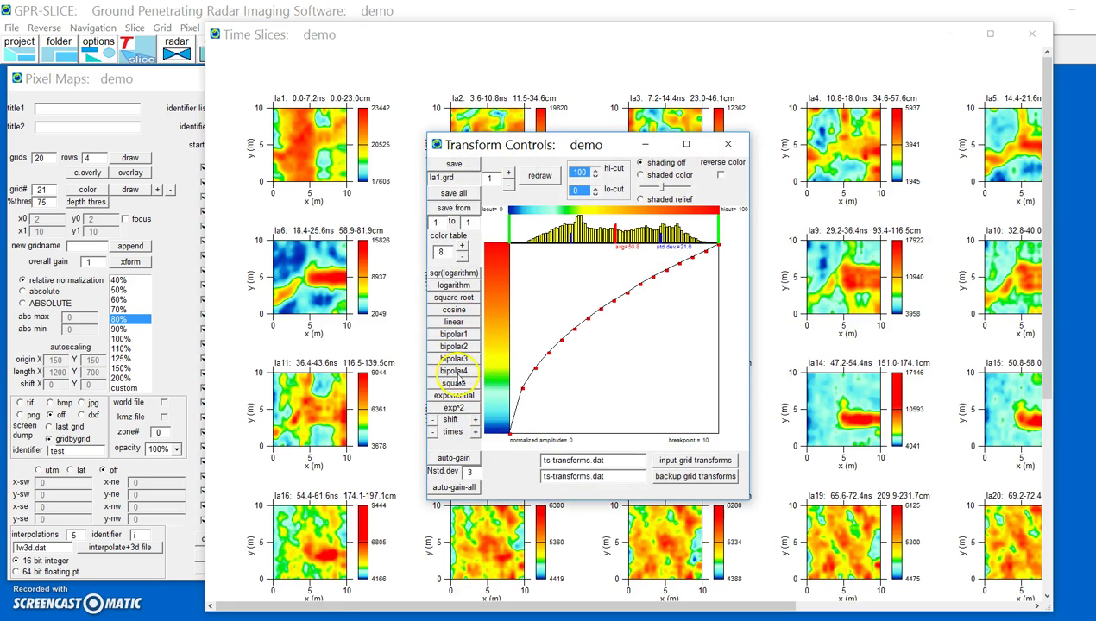
click(456, 384)
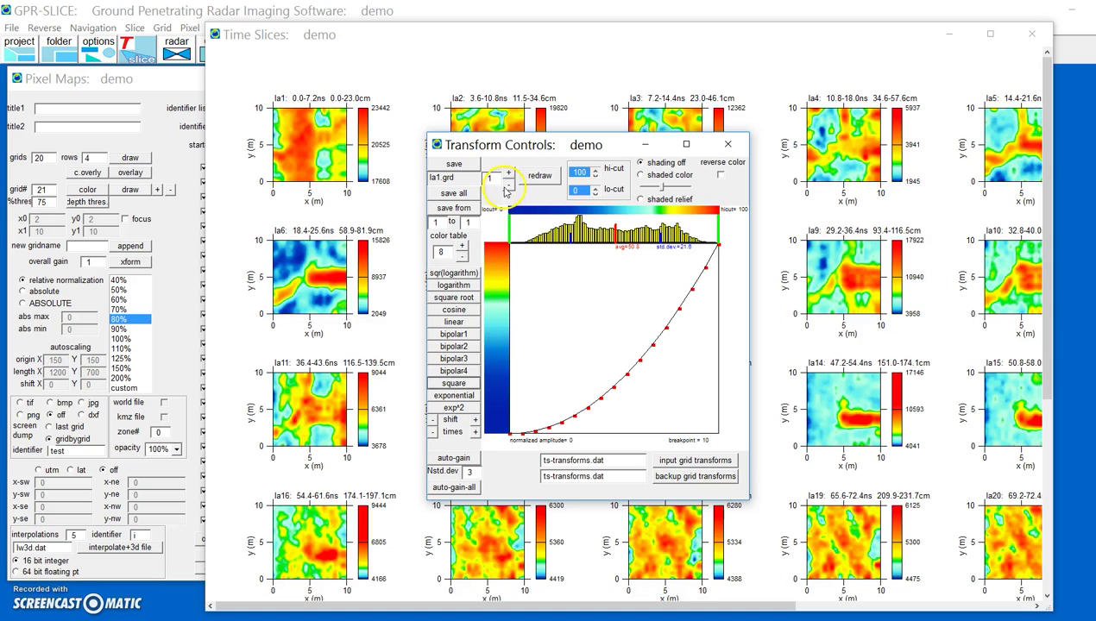
click(456, 166)
click(535, 179)
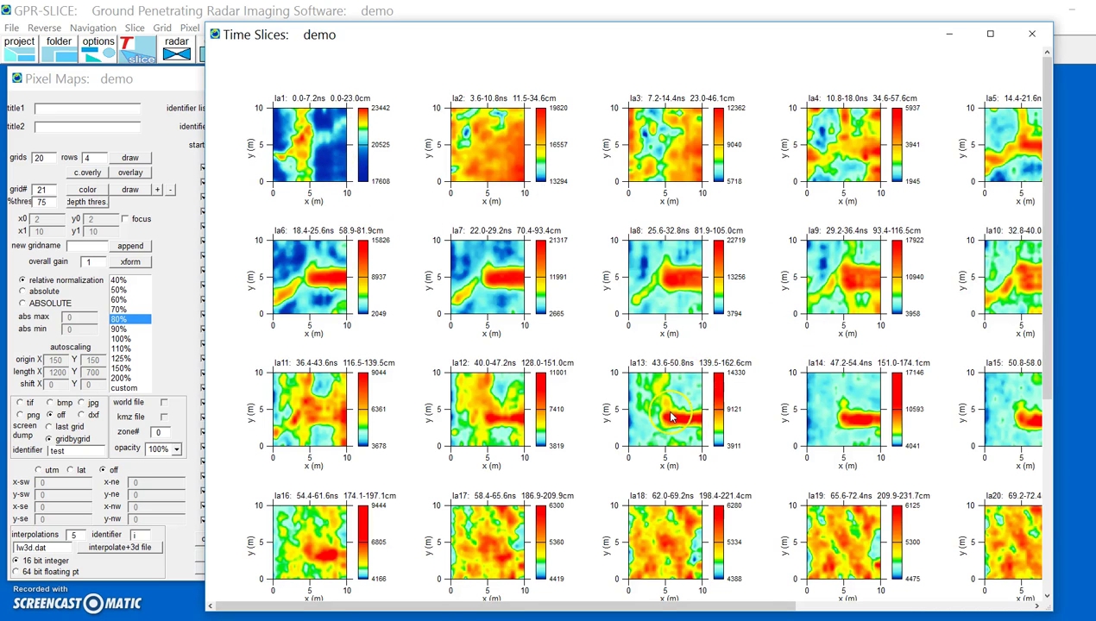
- Give the la12 slice a square transform, save it, and redraw the slices
click(489, 406)
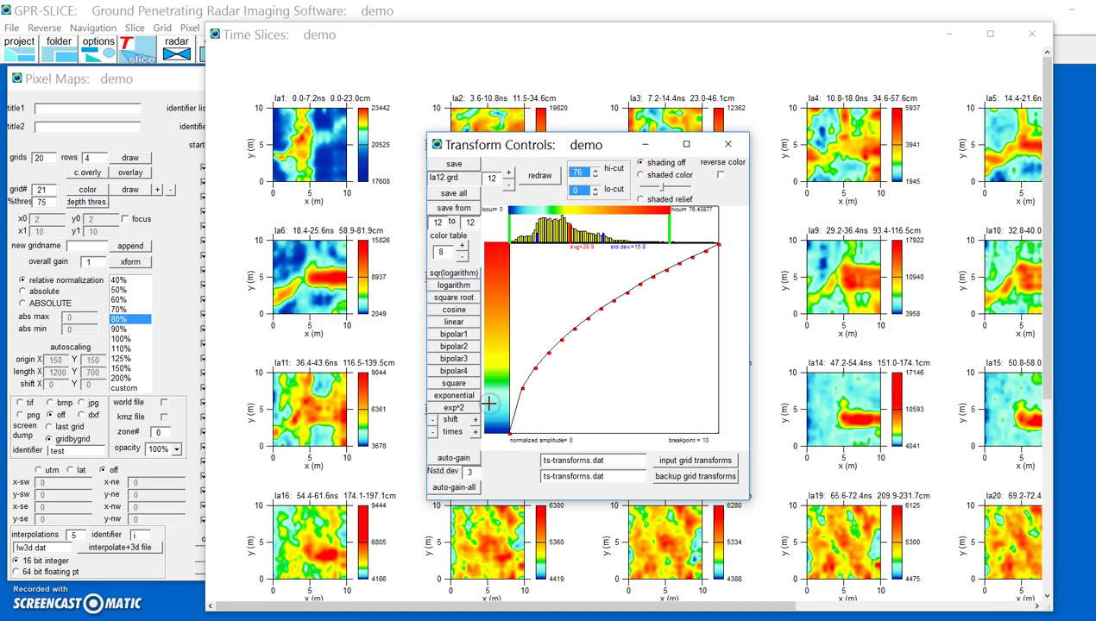
click(452, 383)
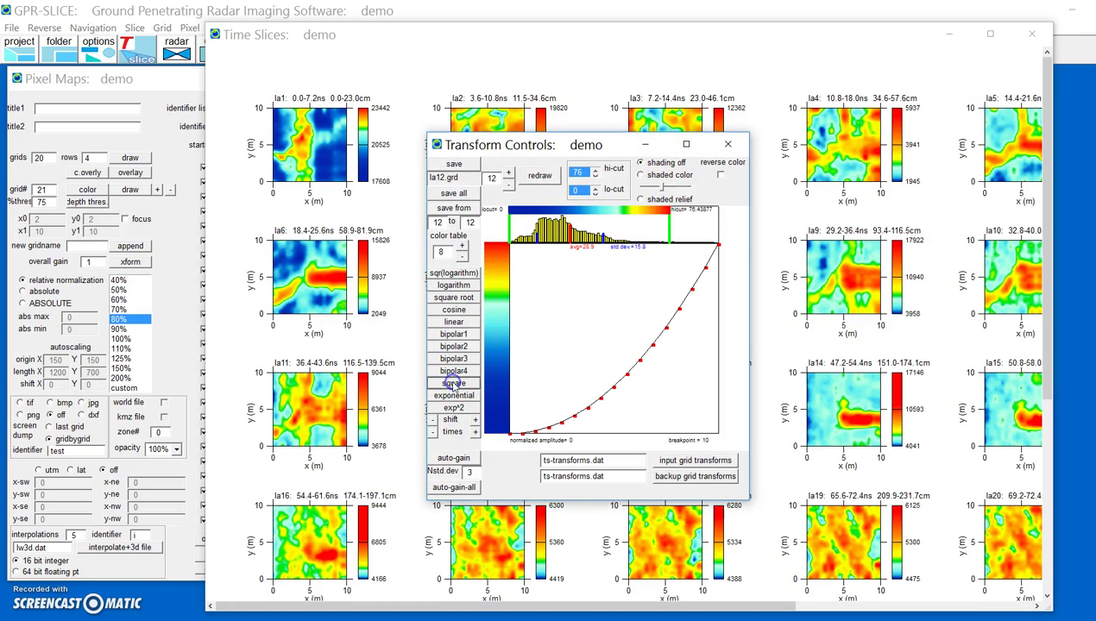
click(453, 164)
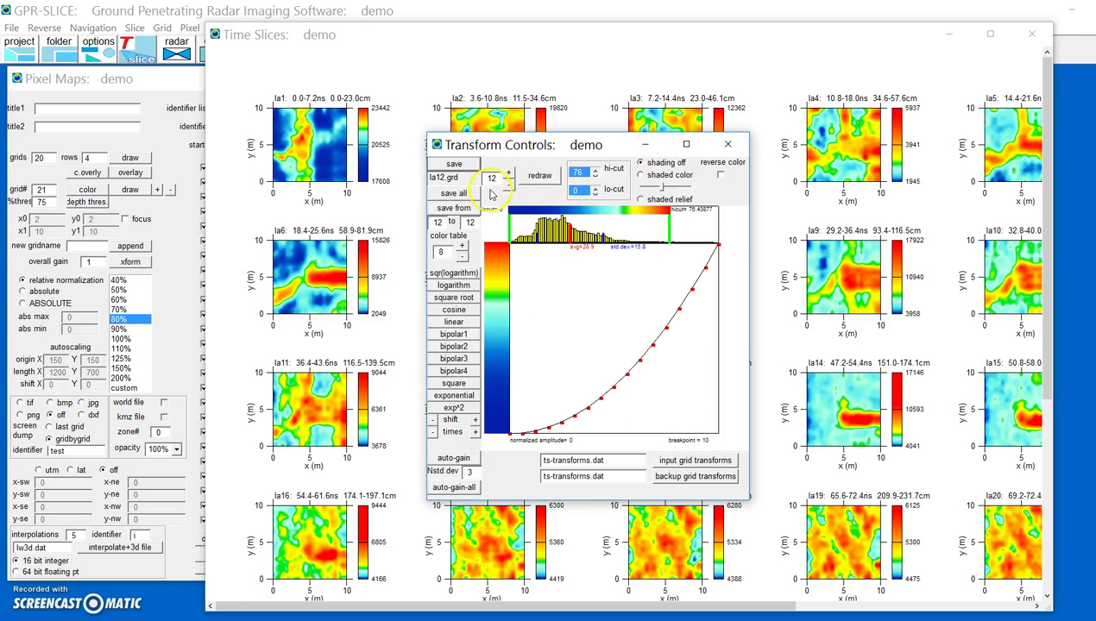
click(538, 176)
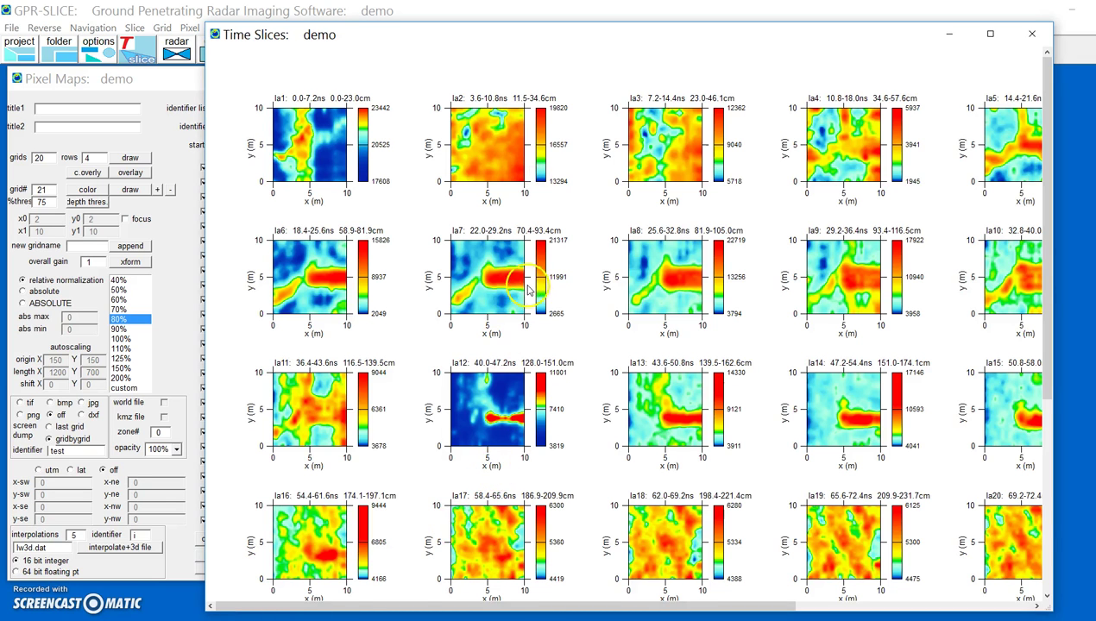
- Reset all slices to a linear transform with auto-gain, redraw them, and close the slice maps
click(561, 294)
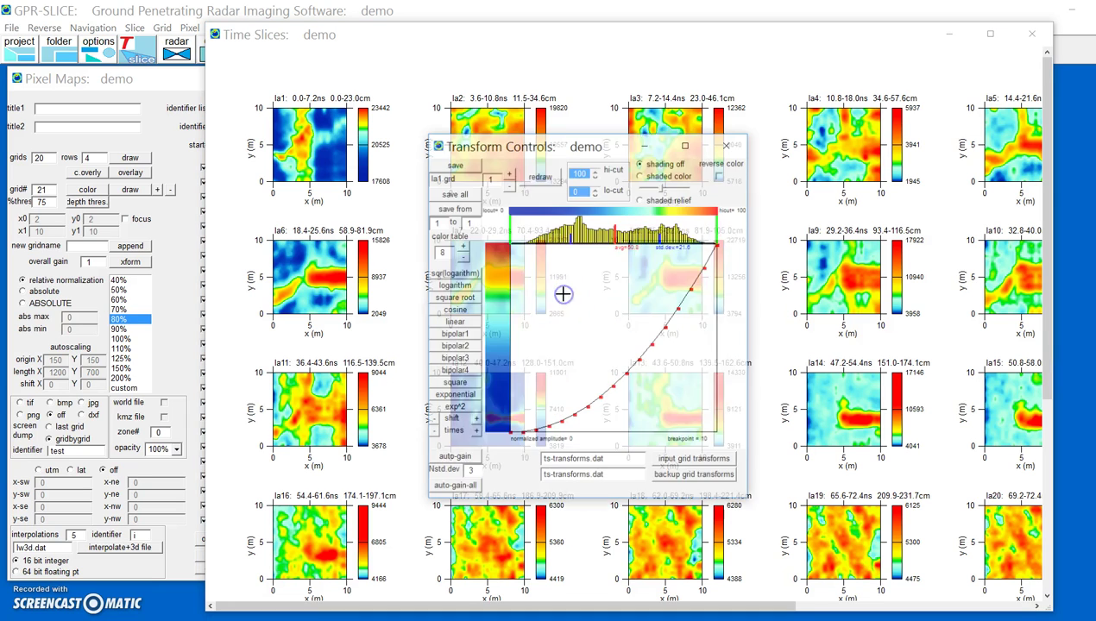
click(465, 323)
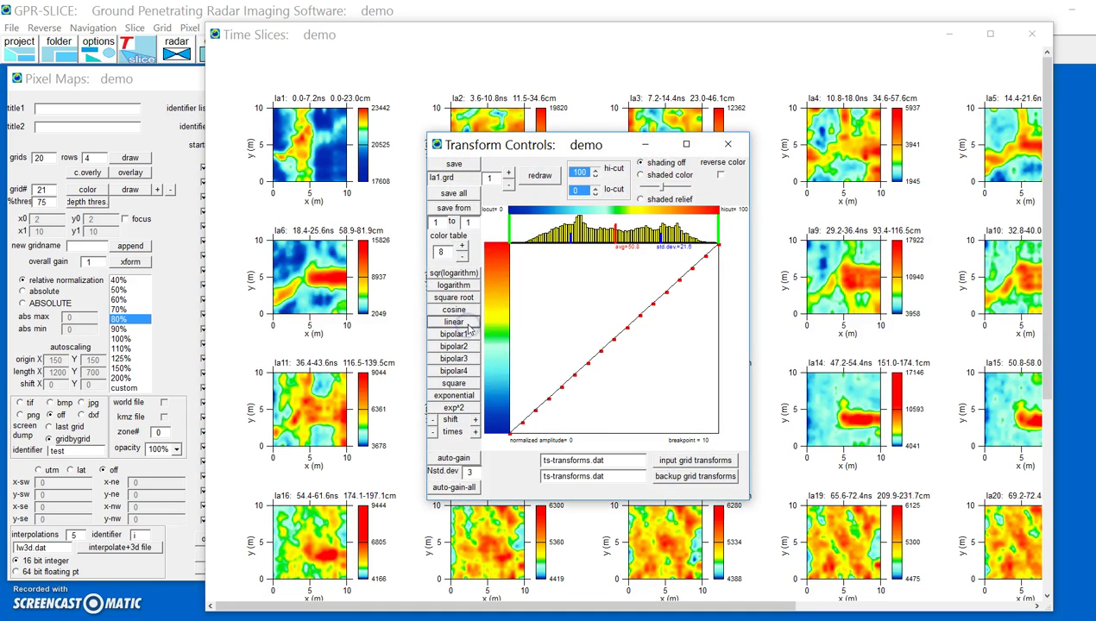
click(459, 195)
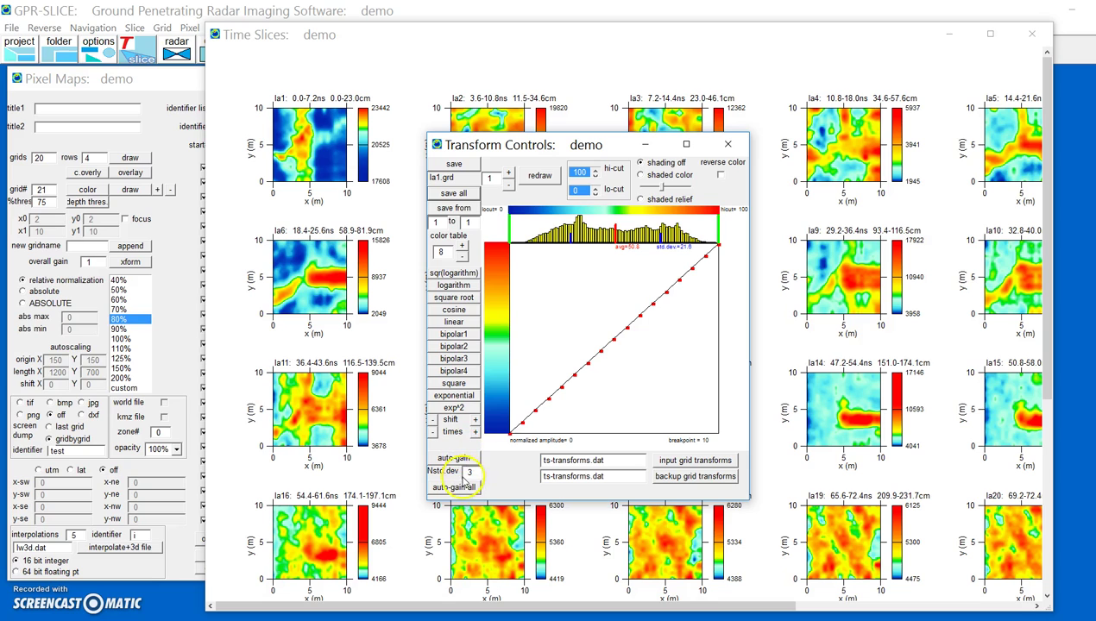
click(463, 486)
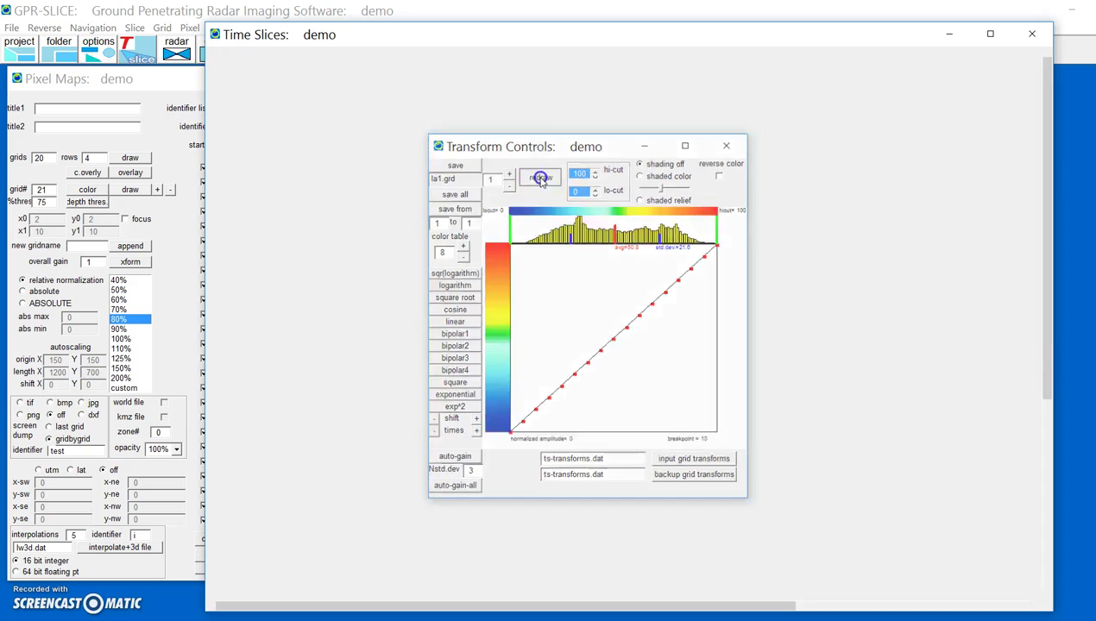
click(727, 144)
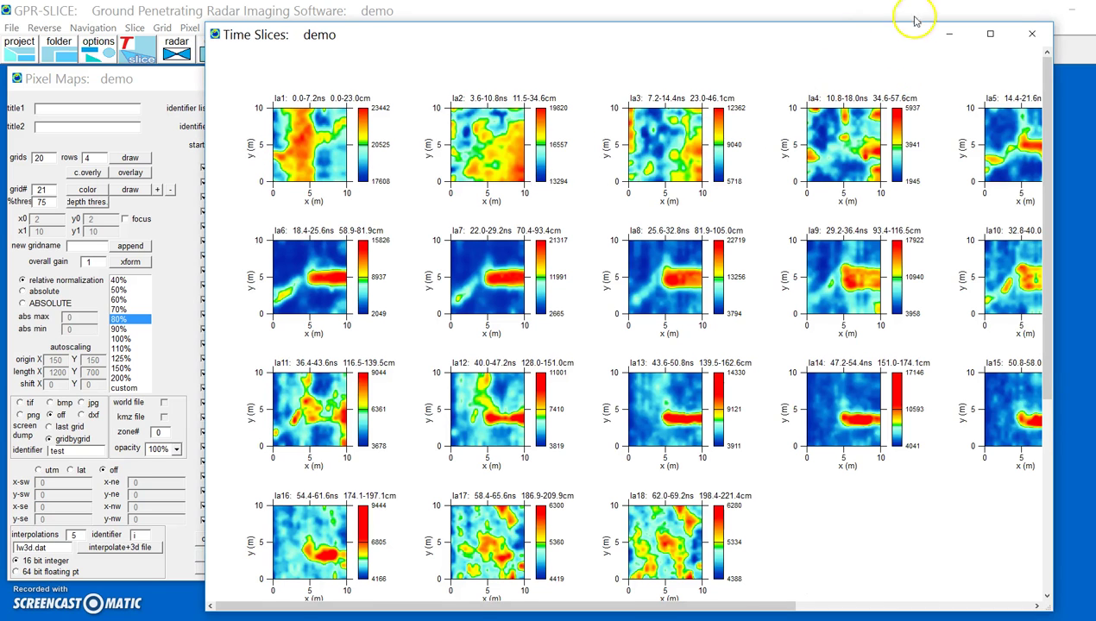
click(1031, 34)
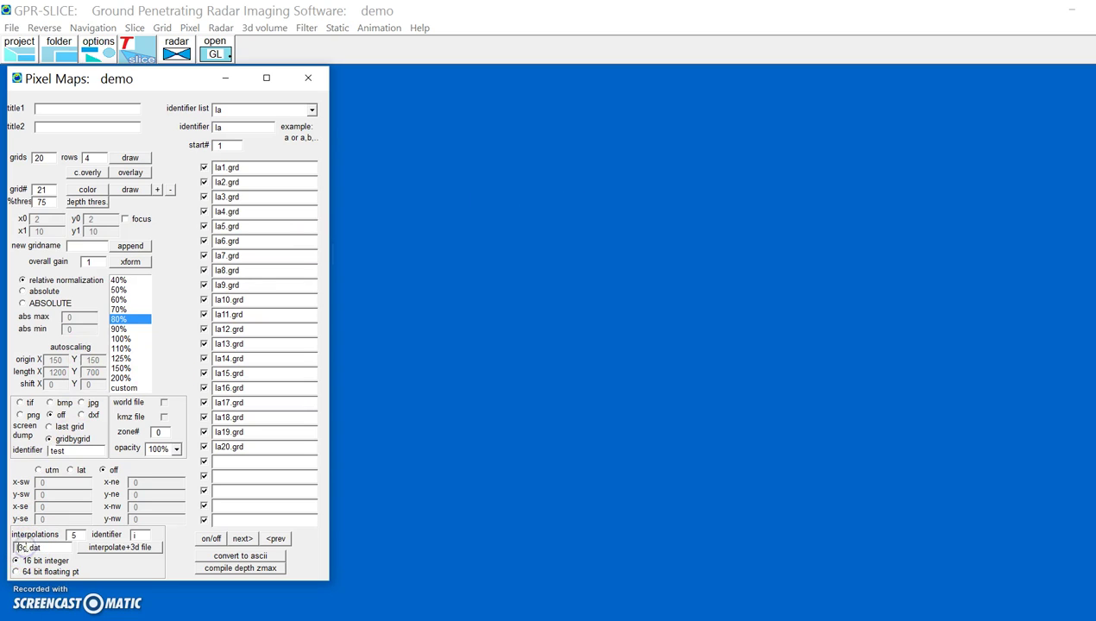
- Interpolate the slices into the 200 x 200 x 96 la3d.dat volume and view it in OpenGL
click(101, 550)
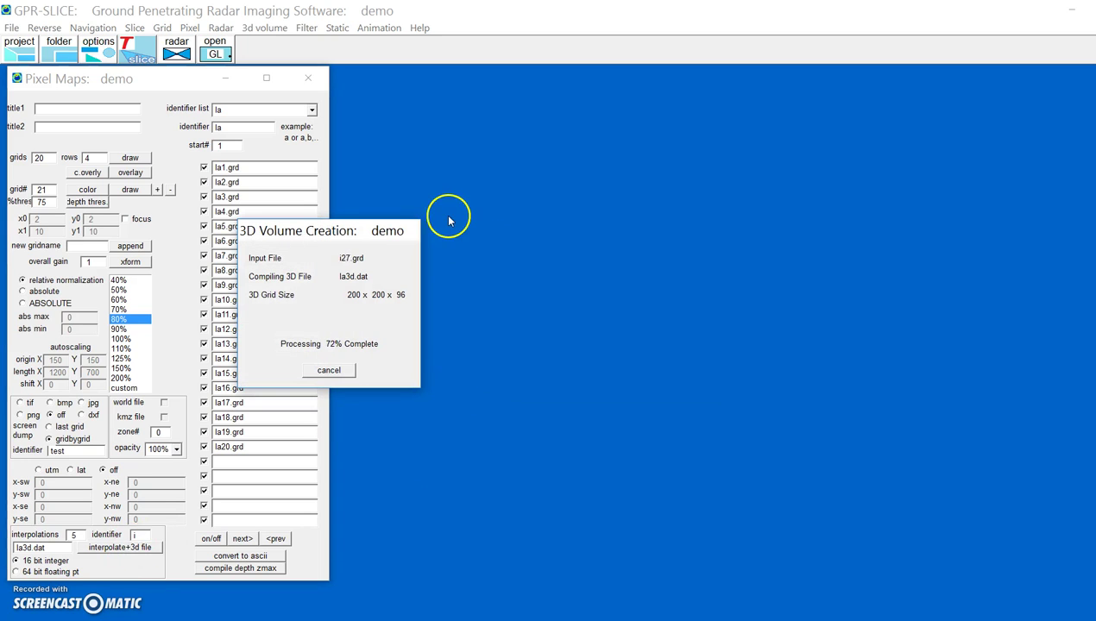
click(308, 78)
click(223, 51)
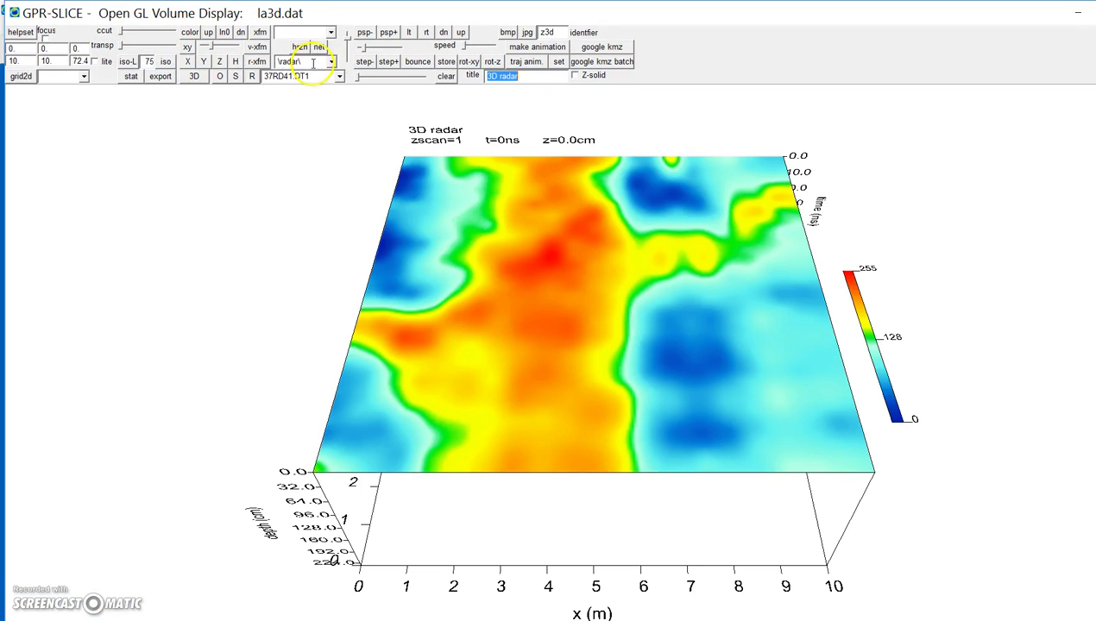
- Render la3d.dat as a solid Z block, bounce the depth slices through it, tilt, then clear them
mouse_move(360, 78)
mouse_down()
mouse_move(435, 80)
mouse_move(360, 83)
mouse_up()
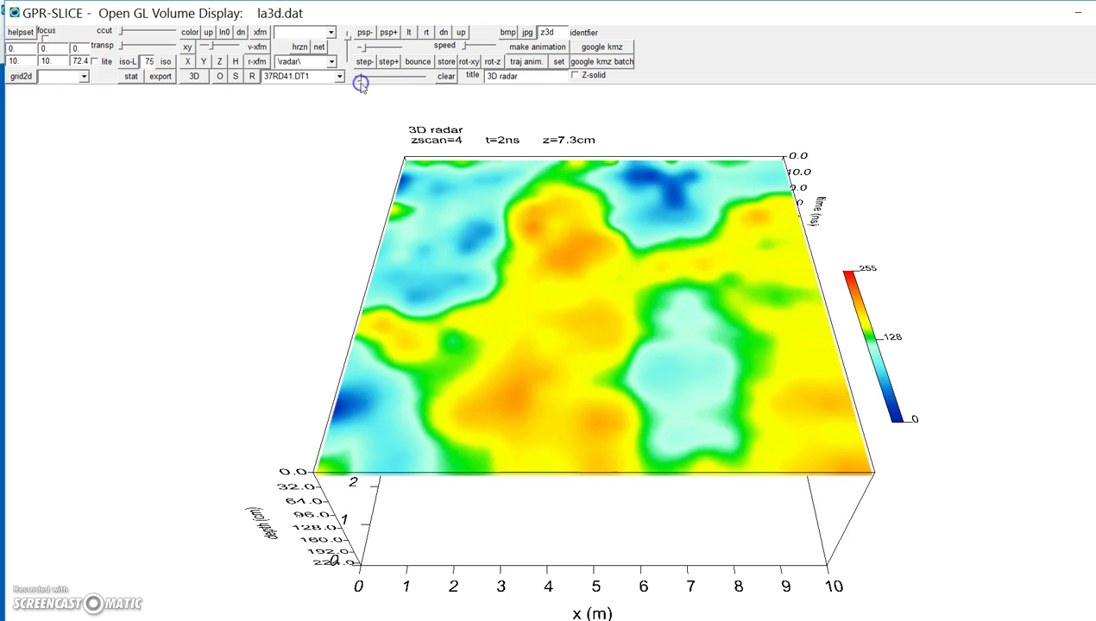
click(574, 75)
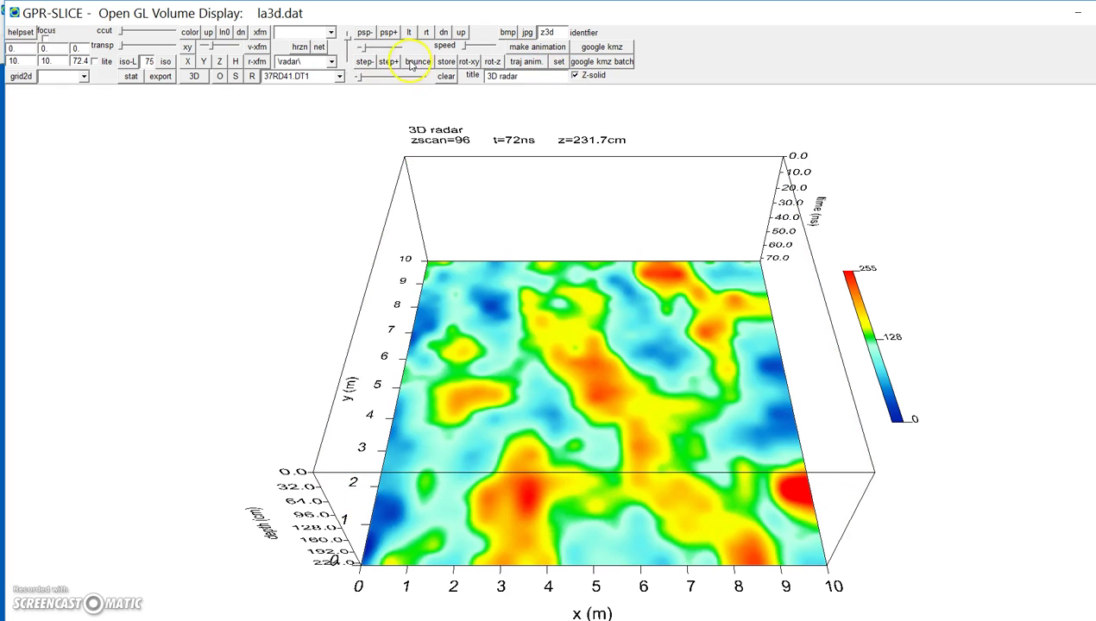
click(412, 66)
mouse_move(436, 250)
mouse_down()
mouse_move(444, 278)
mouse_move(477, 217)
mouse_move(415, 232)
mouse_move(442, 253)
mouse_up()
click(448, 77)
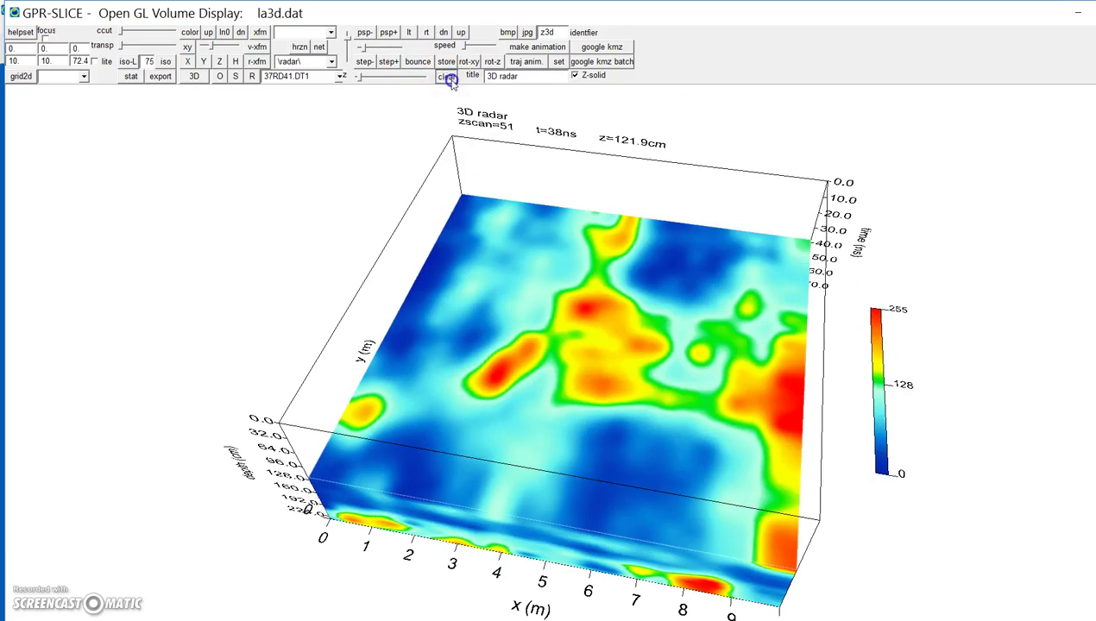
- Show radargram profiles in the 3D box, stepping through them to settle on 37RD55.DT1
click(253, 77)
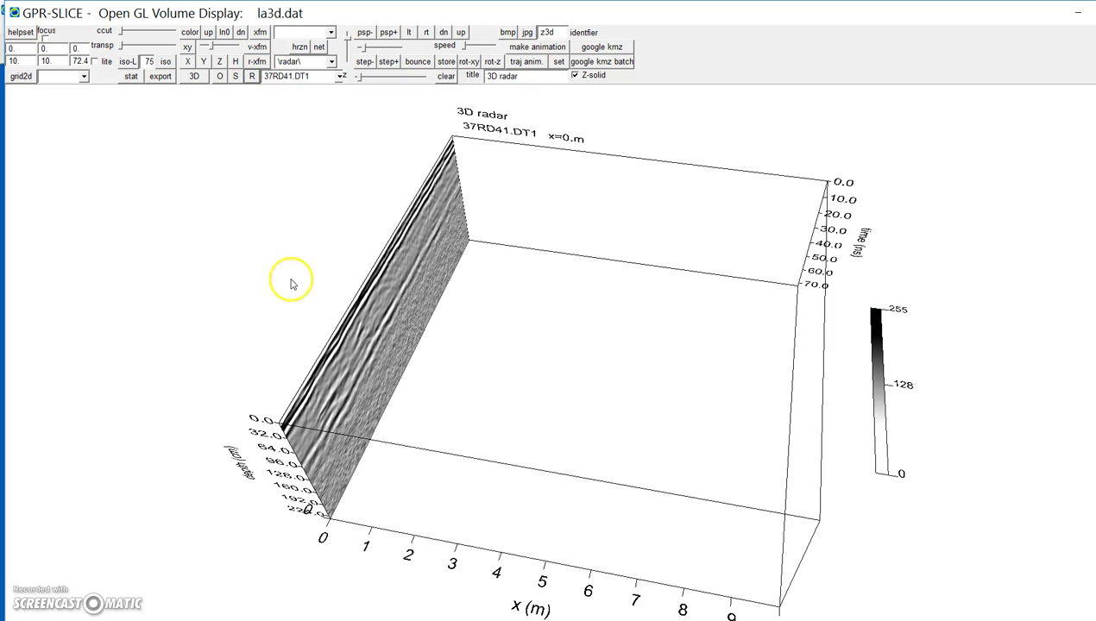
drag(289, 281, 373, 256)
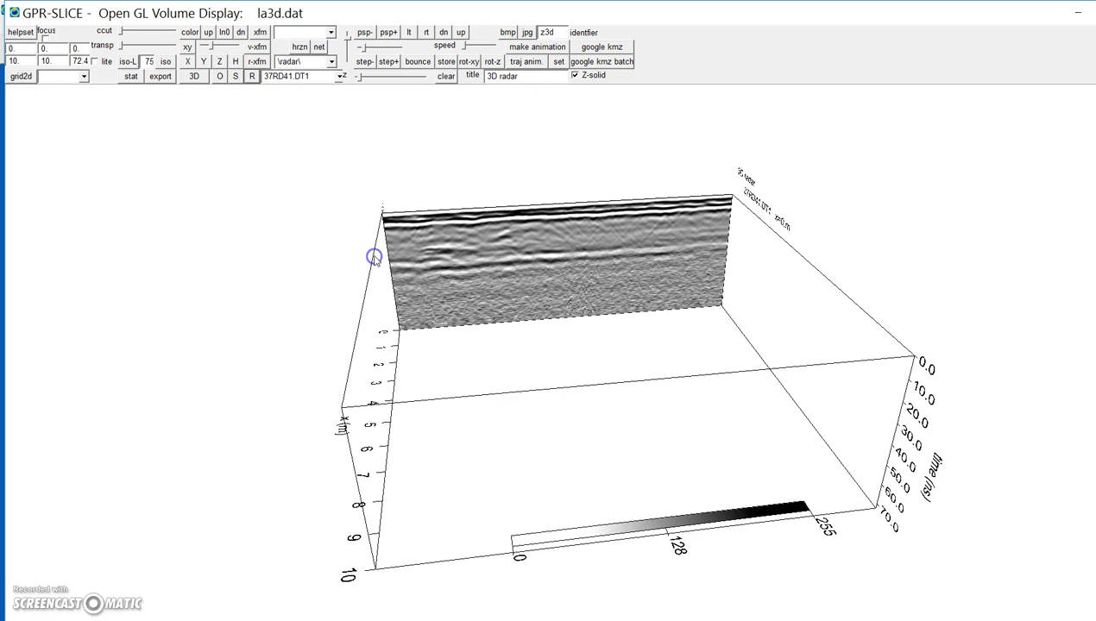
click(390, 61)
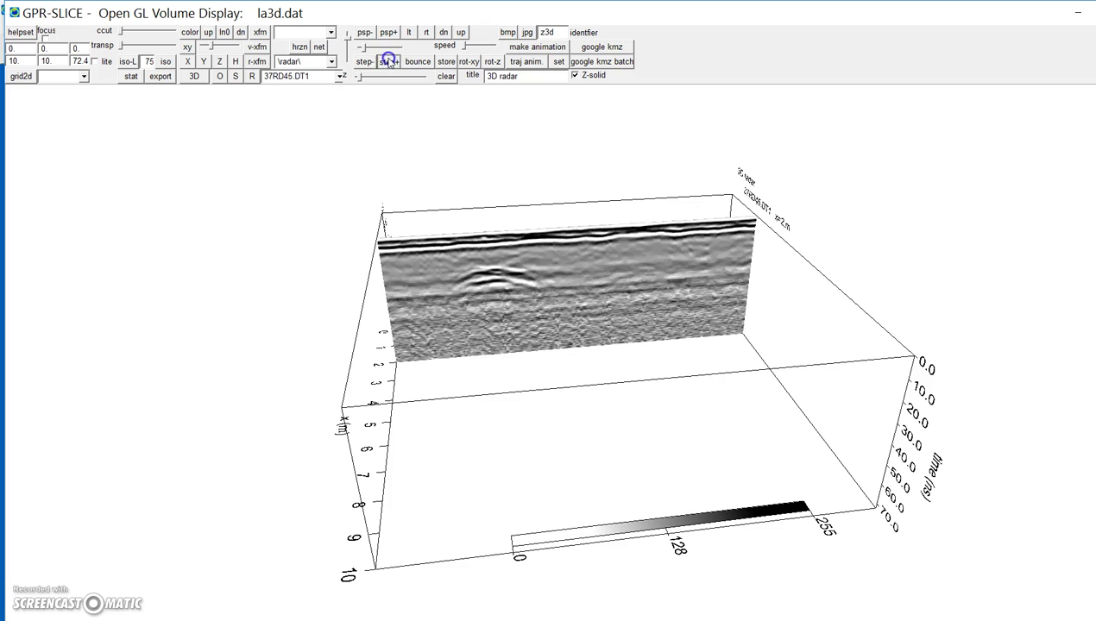
click(390, 62)
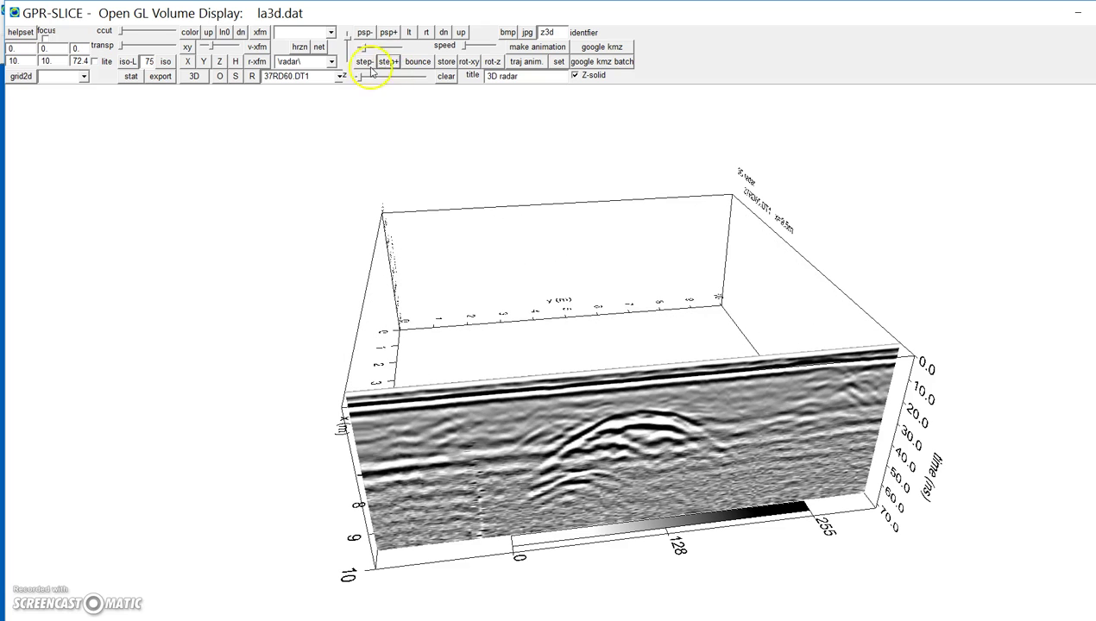
click(364, 64)
drag(442, 231, 449, 233)
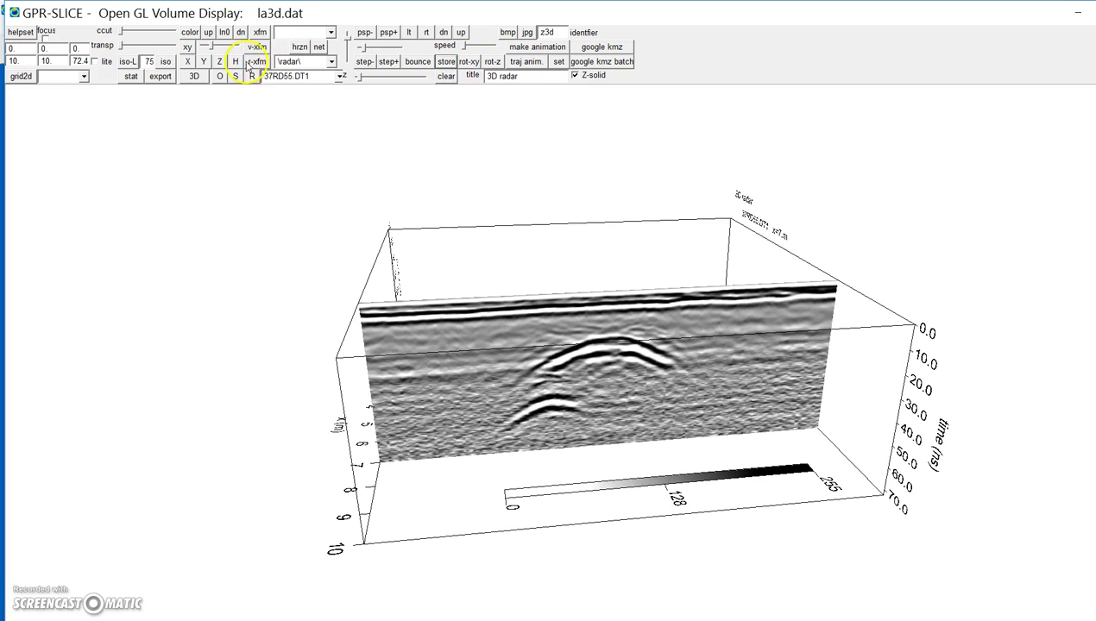
- Add a colour depth slice at 97.5 cm alongside the profile and rotate the volume around them
click(221, 62)
drag(354, 77, 385, 82)
drag(414, 156, 410, 203)
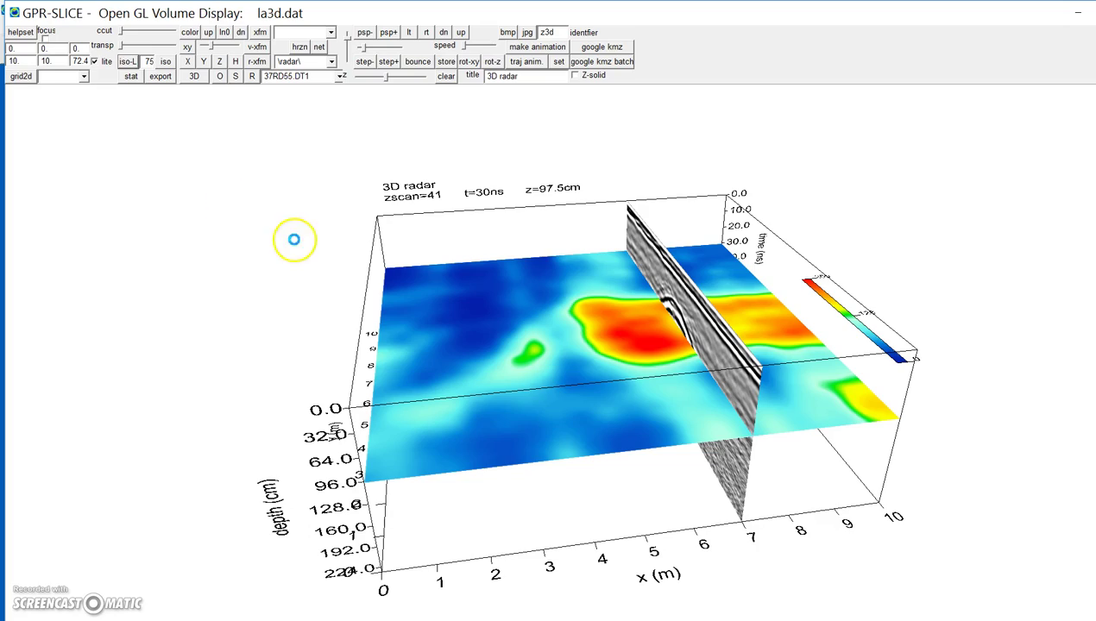
drag(325, 269, 282, 331)
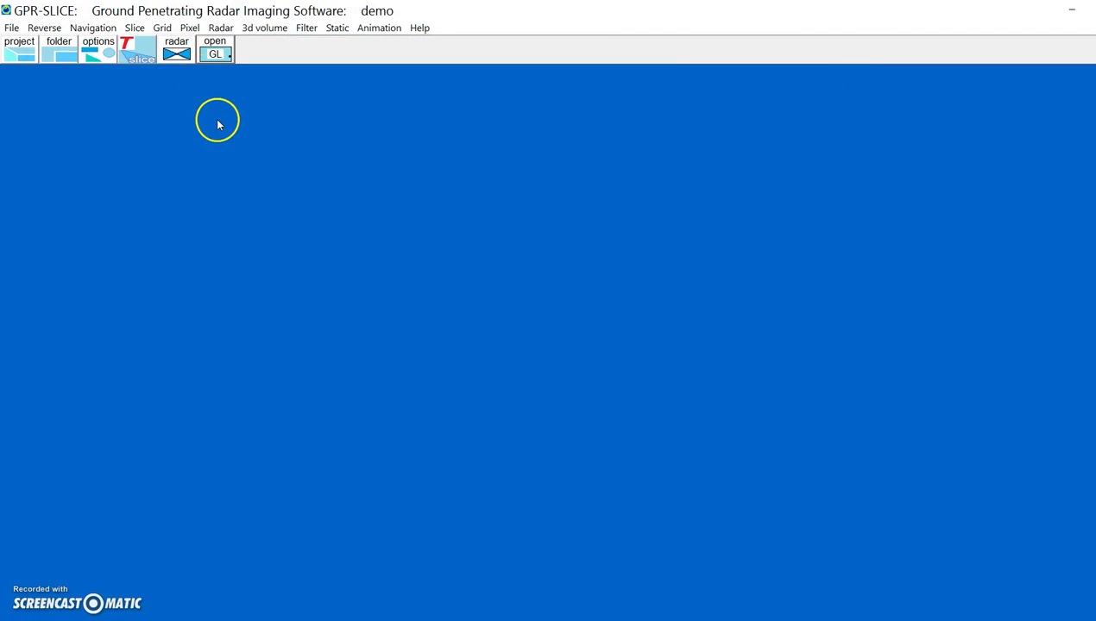
- Draw the 20 radar-folder radargrams at 80% size in four rows, with bandpass reading turned off
click(176, 52)
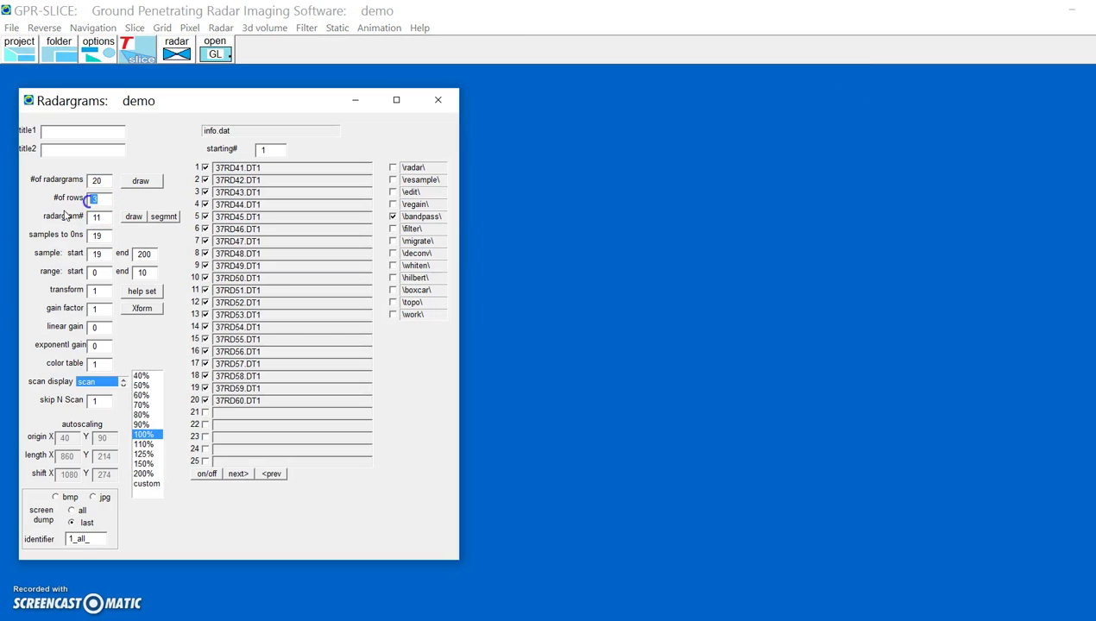
click(142, 415)
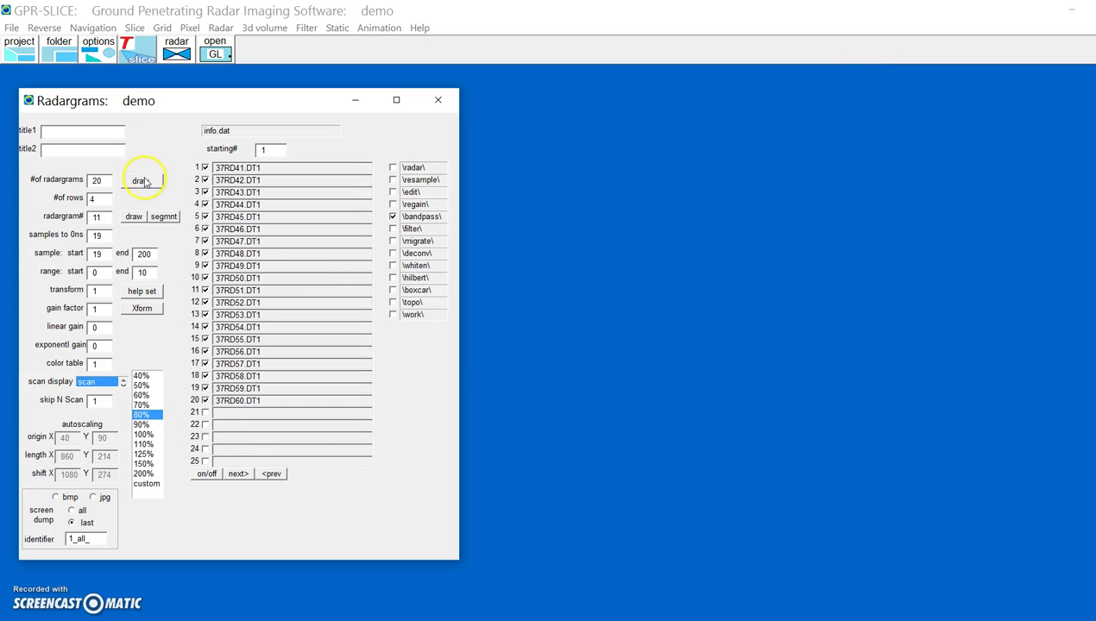
click(141, 181)
click(653, 386)
click(393, 216)
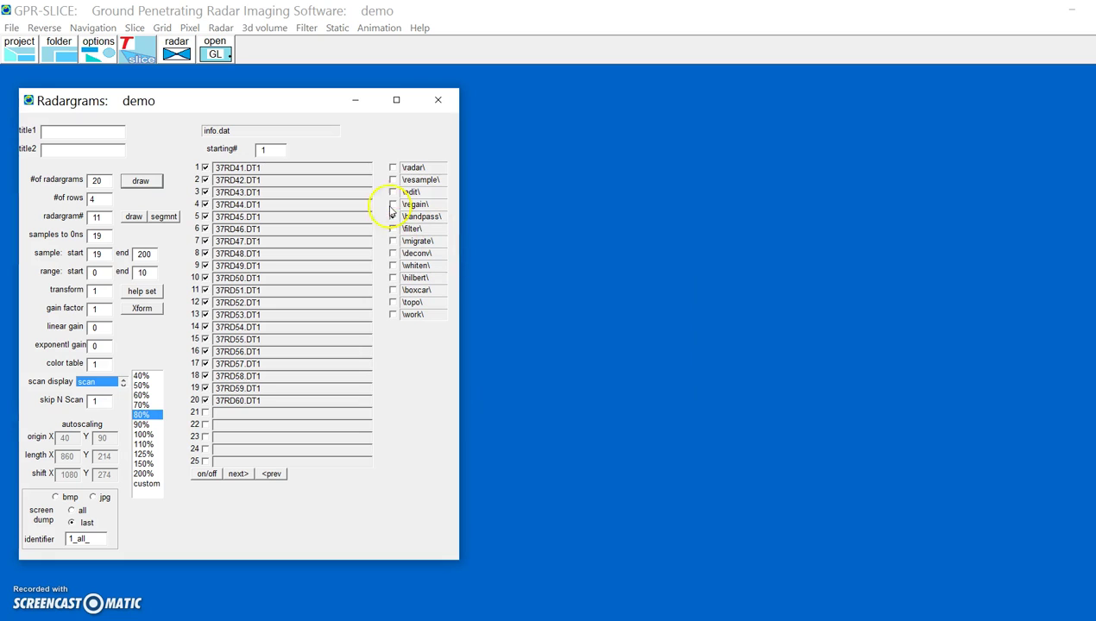
click(140, 184)
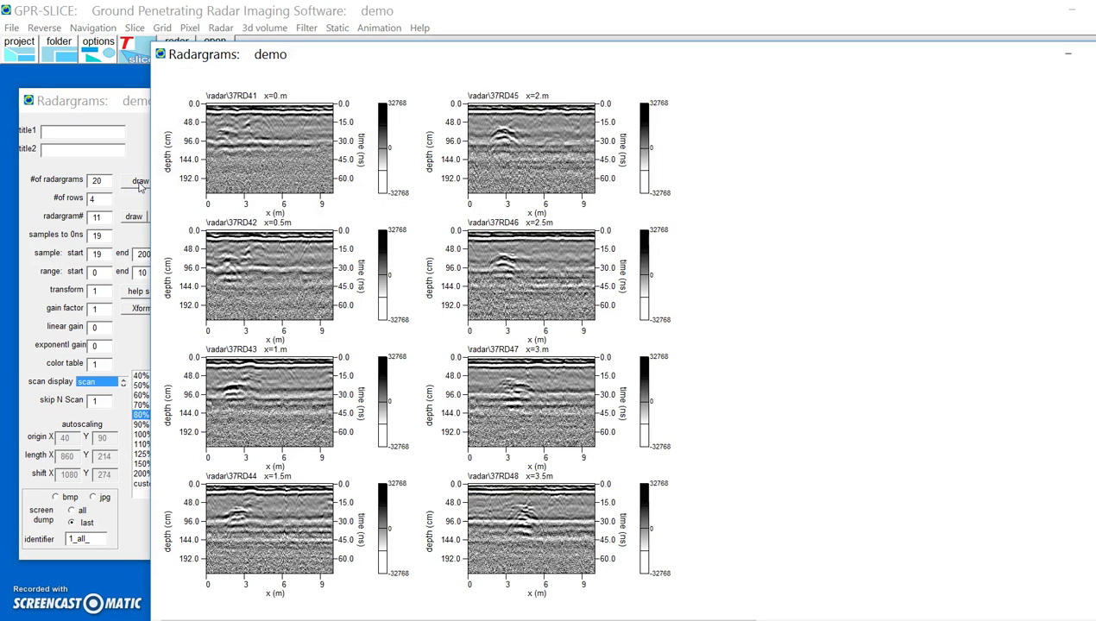